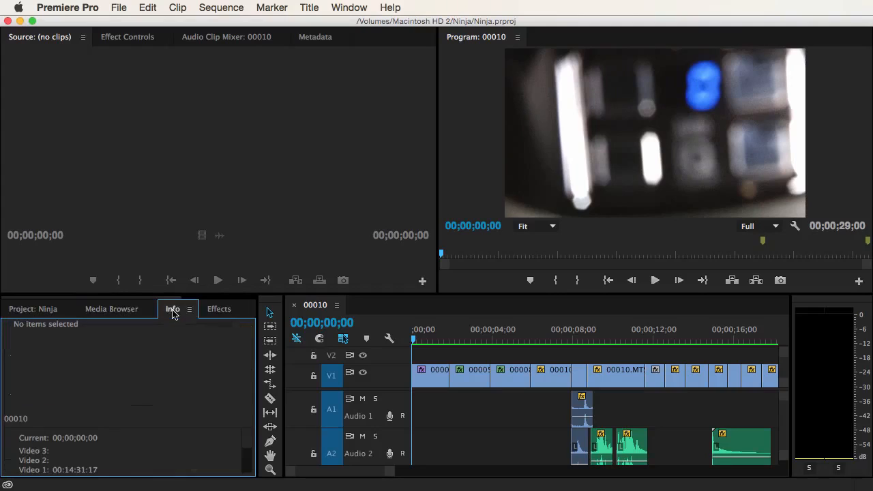
Show the list of effect categories and look over the available workspace panels
left_click(225, 311)
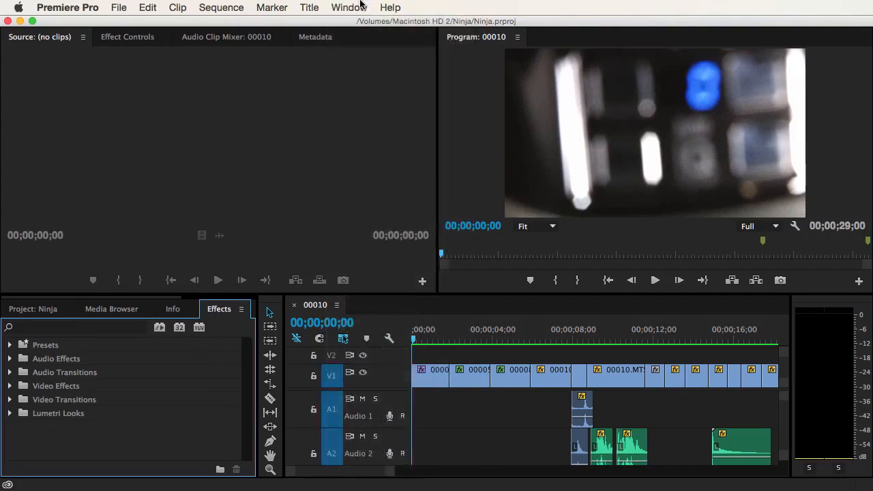
left_click(348, 7)
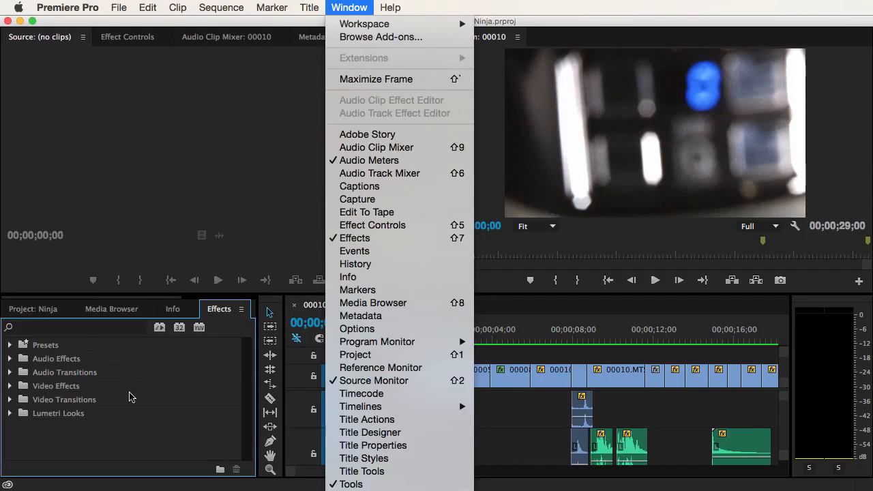
left_click(157, 394)
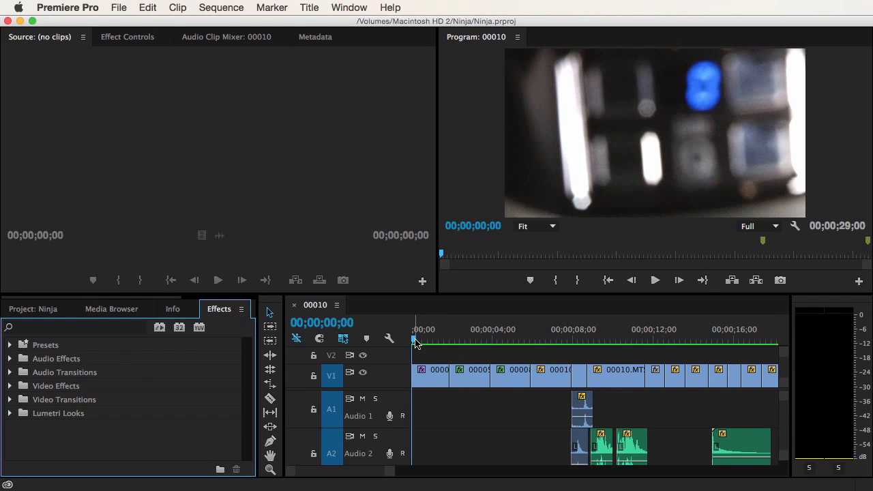
Play the opening of sequence 00010 and park the playhead at 00;00;00;24 on the first clip
key("space")
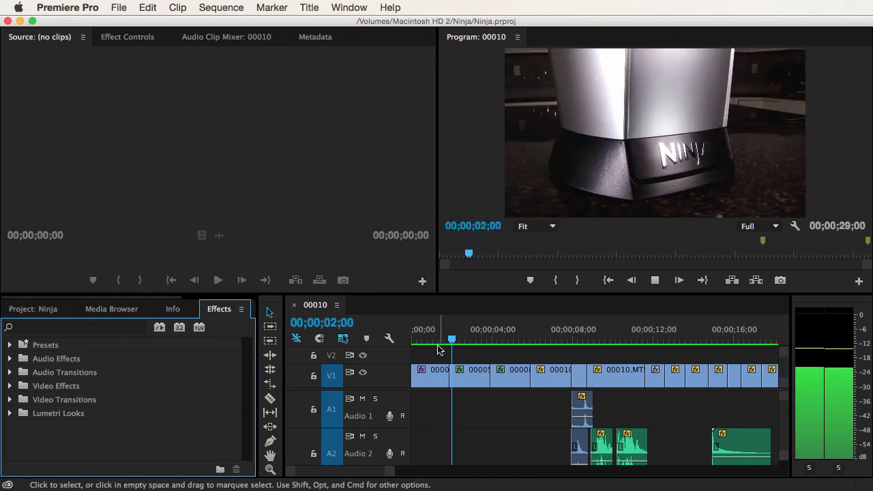
key("space")
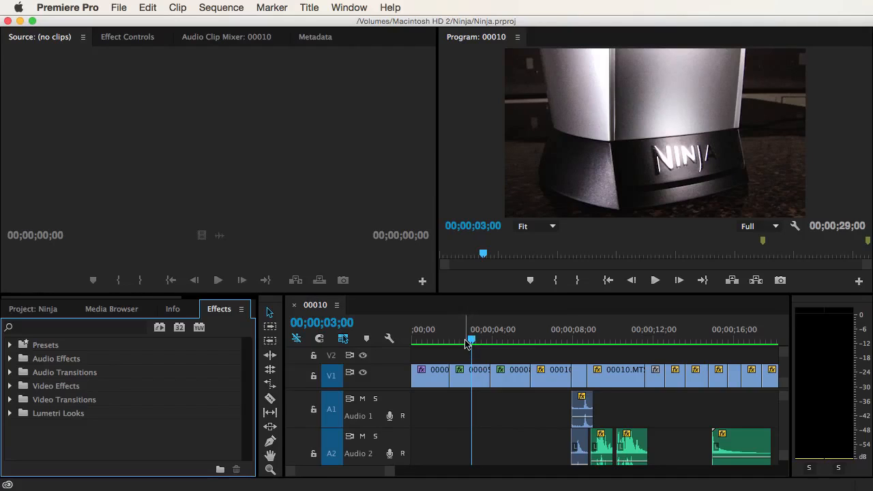
left_click_drag(468, 343, 429, 342)
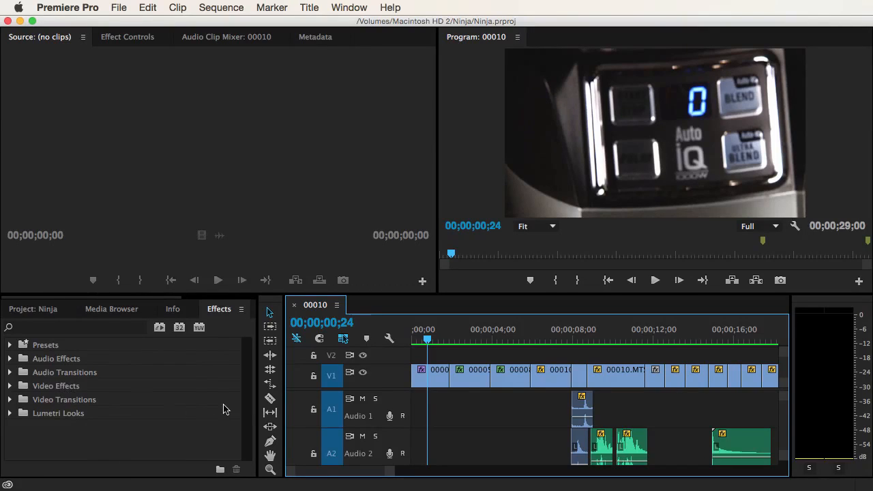
Find the clip 00009.MTS in the project, open it in the Source monitor and view its frame at 00;22;49;11
left_click(36, 309)
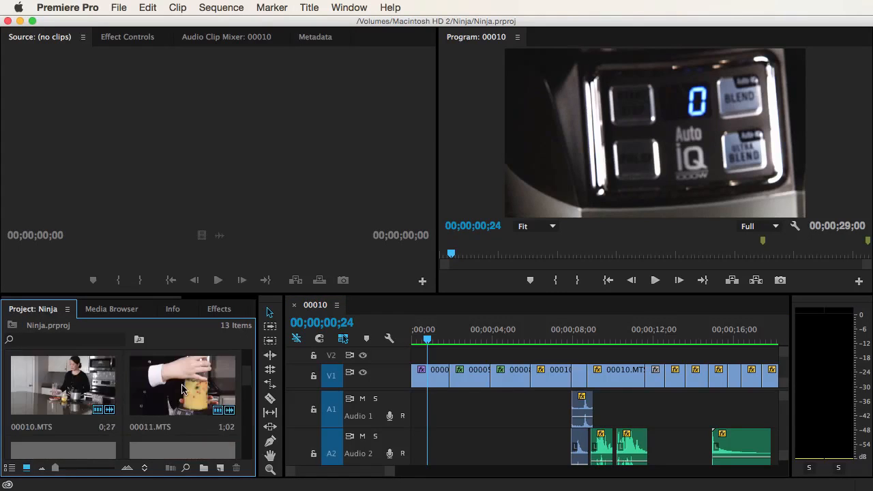
scroll(181, 389, "down", 2)
scroll(180, 391, "down", 2)
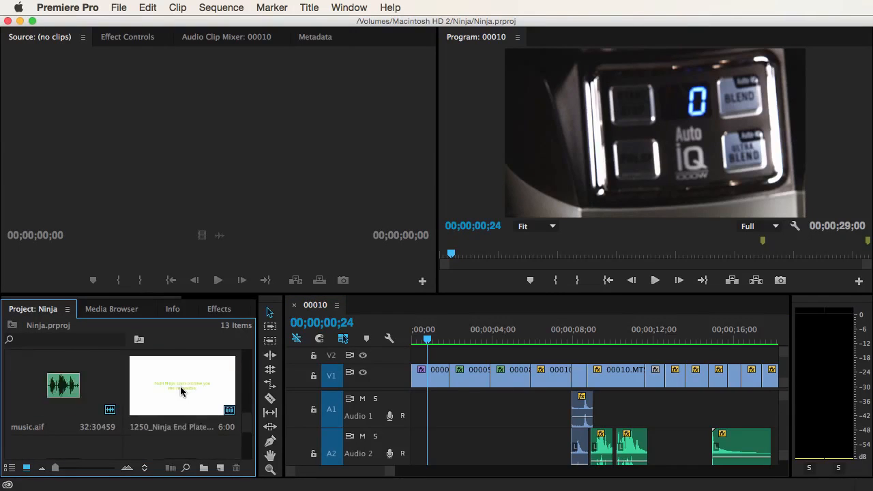
scroll(180, 391, "up", 2)
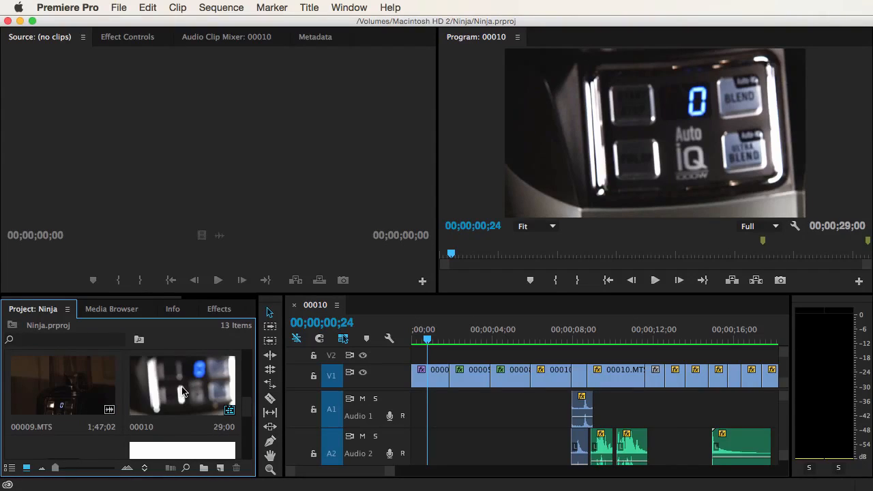
double_click(98, 383)
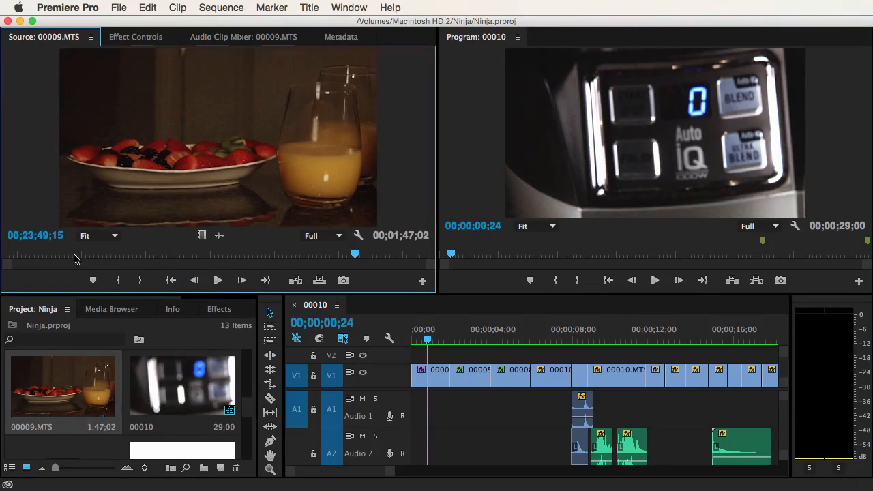
left_click(113, 257)
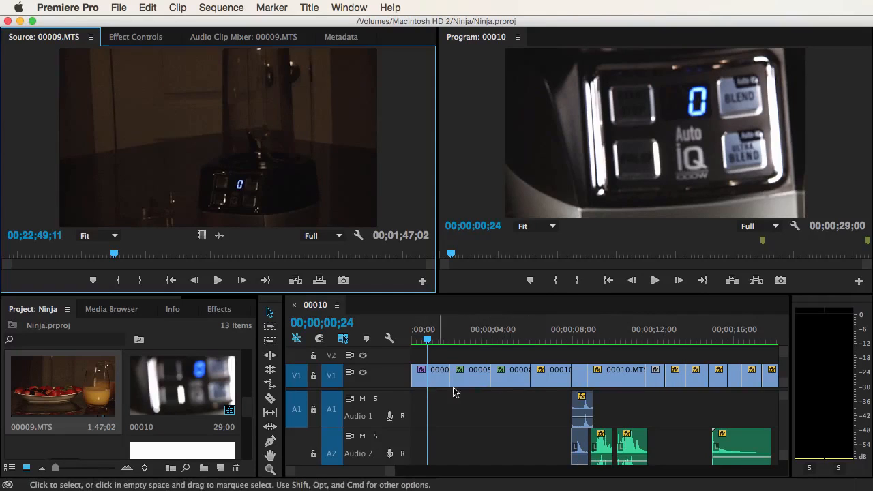
List the Color Correction effects within the Video Effects category
left_click(219, 310)
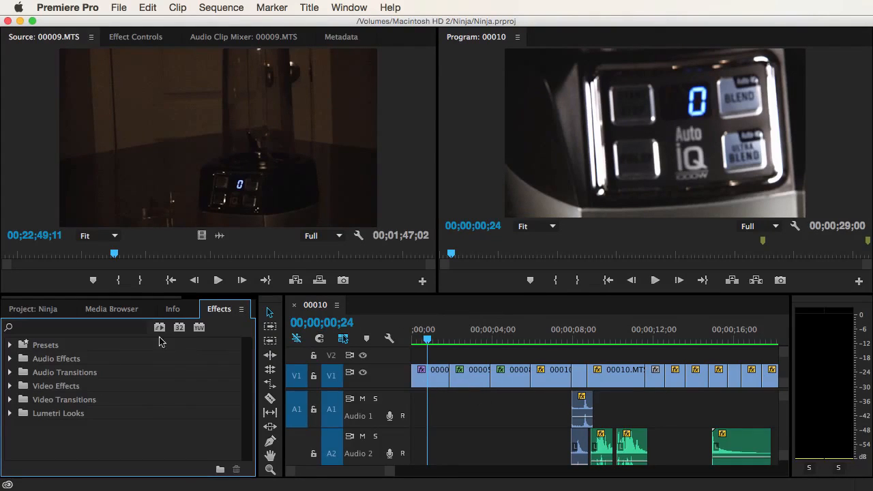
left_click(11, 387)
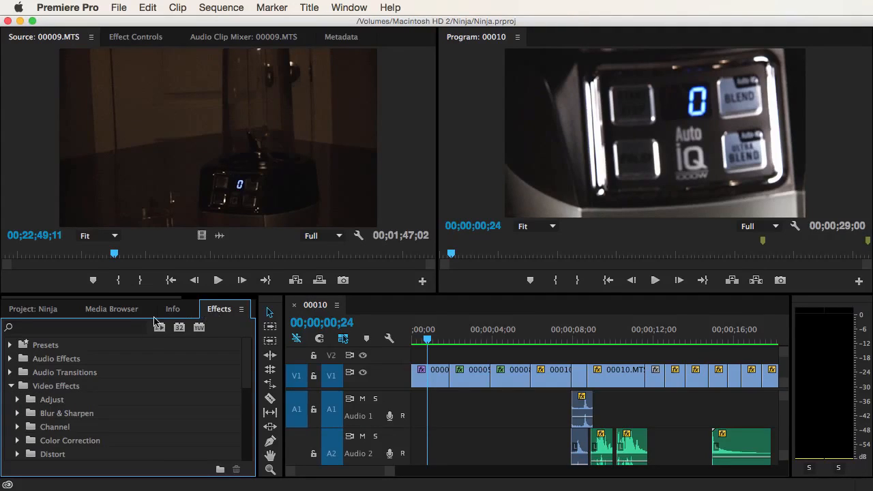
left_click(10, 386)
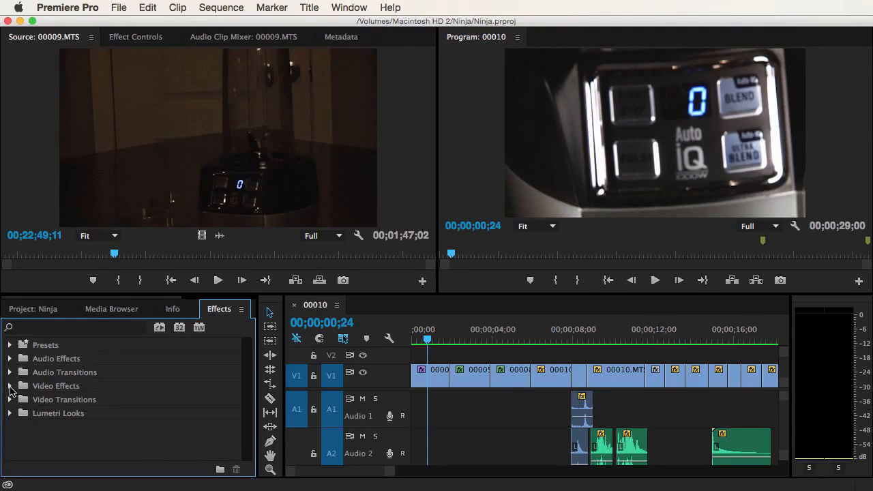
left_click(11, 386)
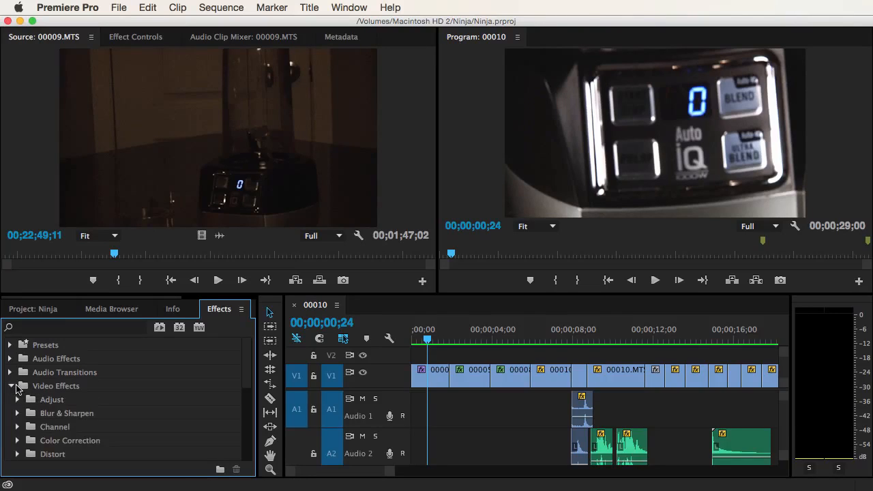
scroll(16, 387, "down", 1)
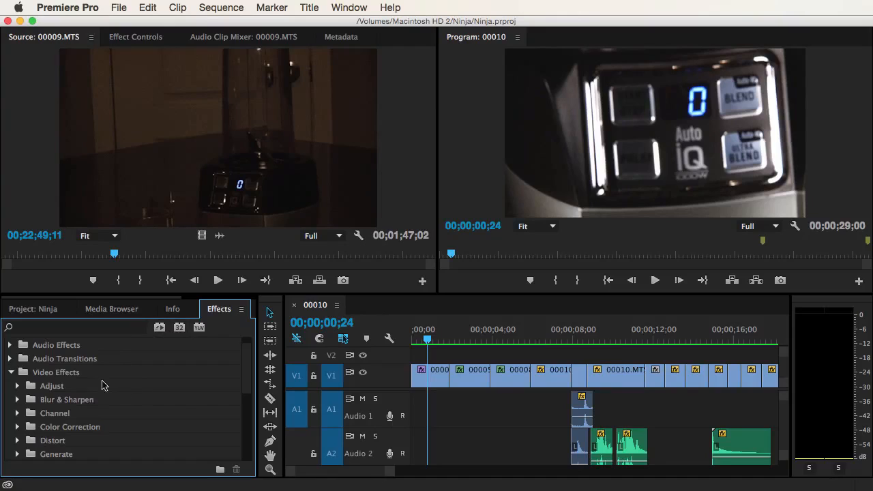
scroll(51, 401, "down", 4)
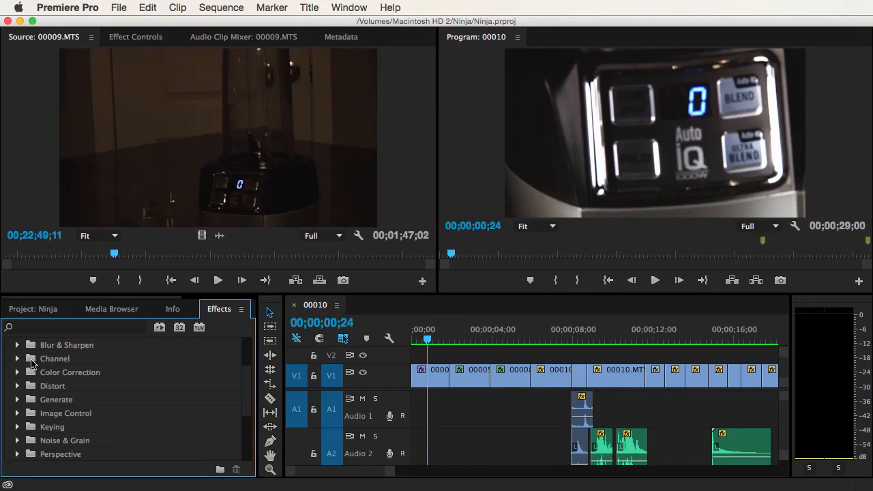
left_click(18, 373)
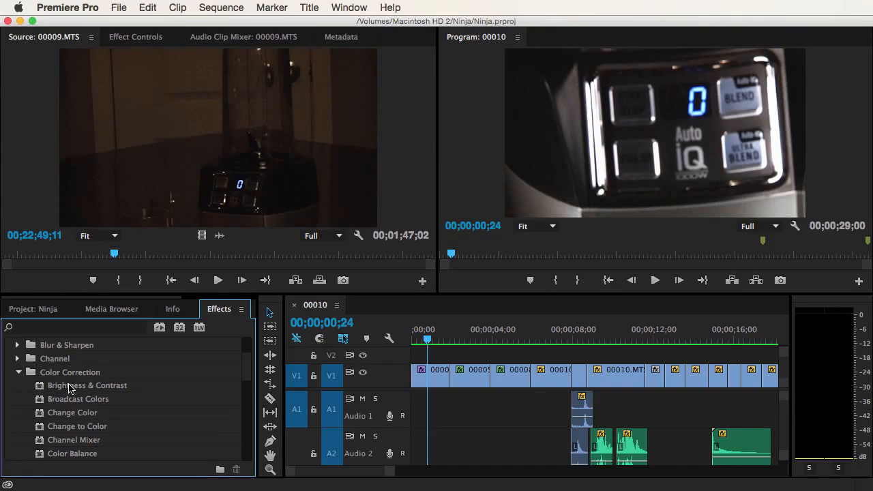
Apply the Brightness & Contrast effect to the first clip on track V1
scroll(67, 386, "down", 2)
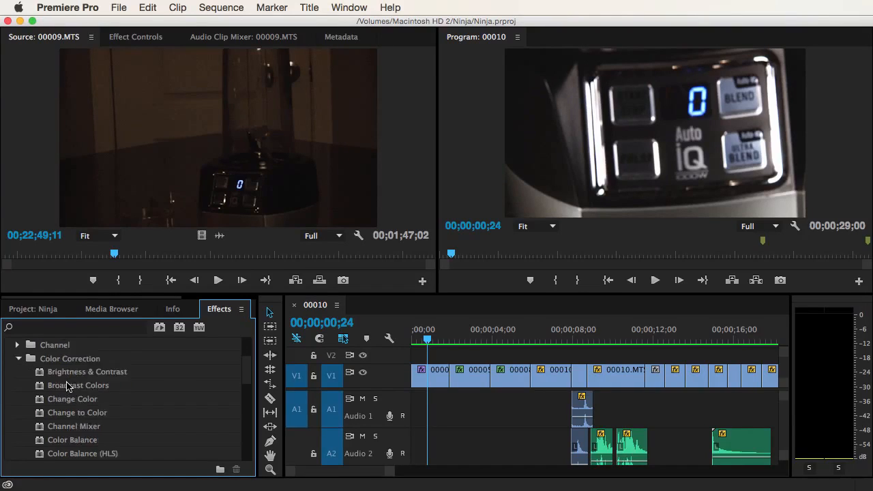
scroll(68, 386, "down", 1)
scroll(66, 384, "up", 2)
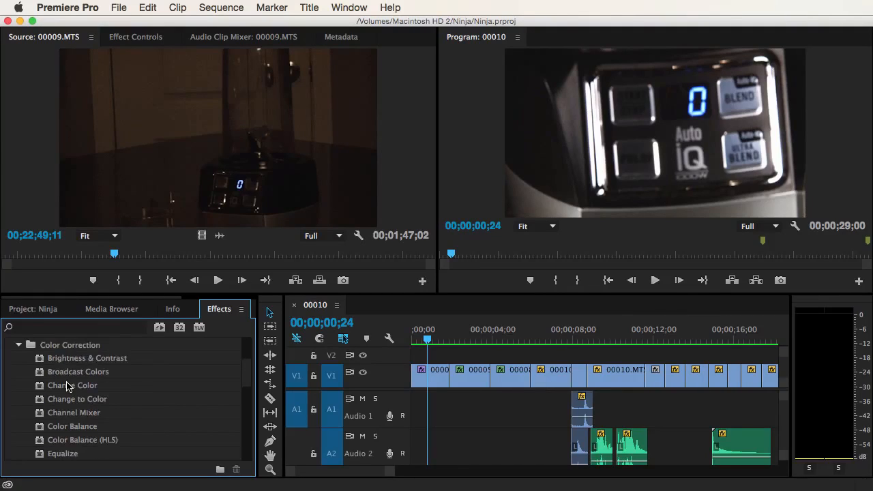
left_click_drag(45, 375, 433, 379)
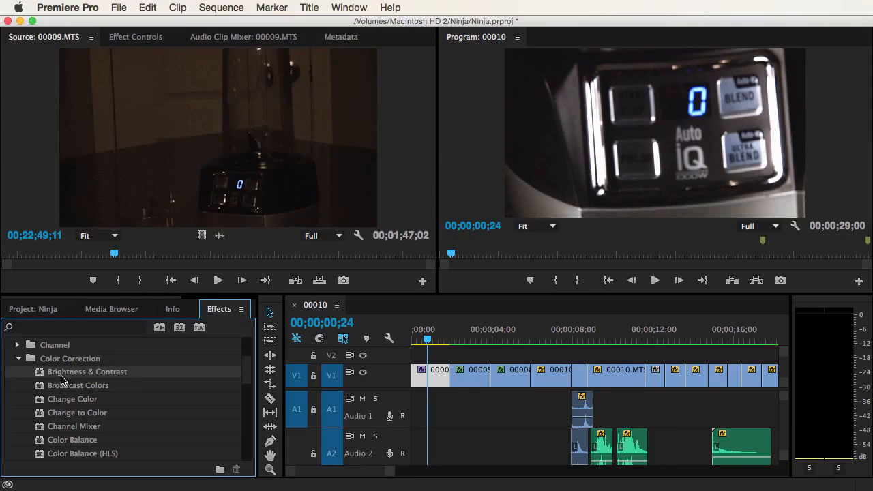
left_click_drag(40, 377, 188, 150)
left_click_drag(41, 374, 429, 373)
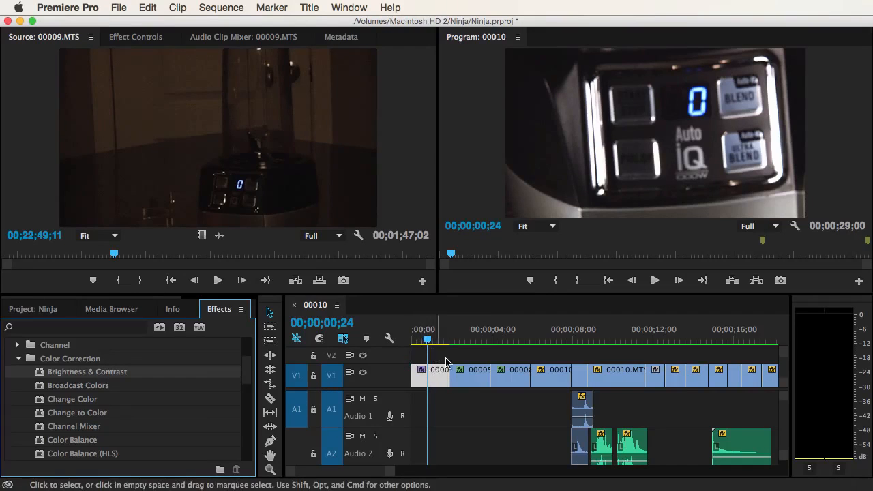
Open the first V1 clip, 00007.MTS, in the Source monitor and display its effect controls
left_click(434, 384)
double_click(434, 383)
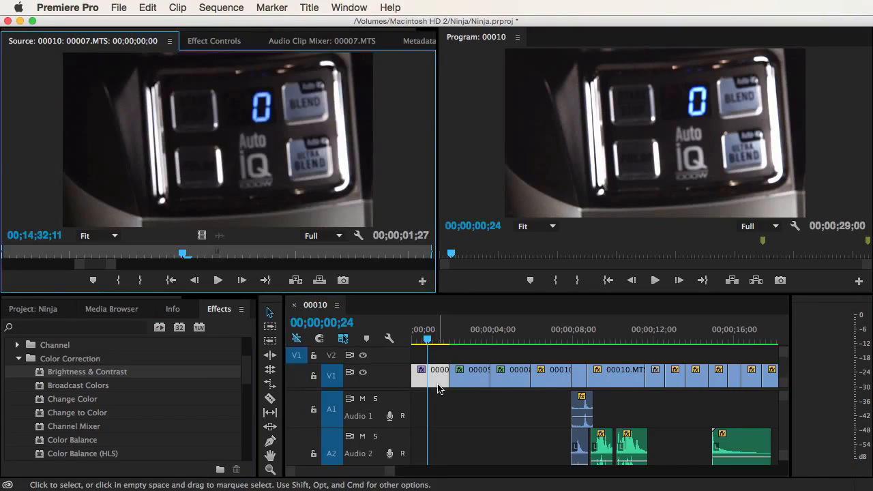
left_click(215, 42)
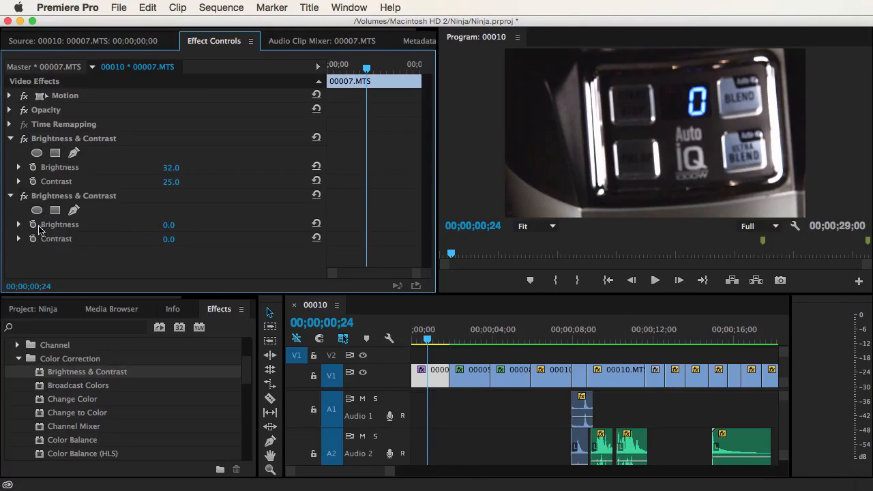
Cut the second, duplicate Brightness & Contrast effect from clip 00007.MTS
left_click(10, 196)
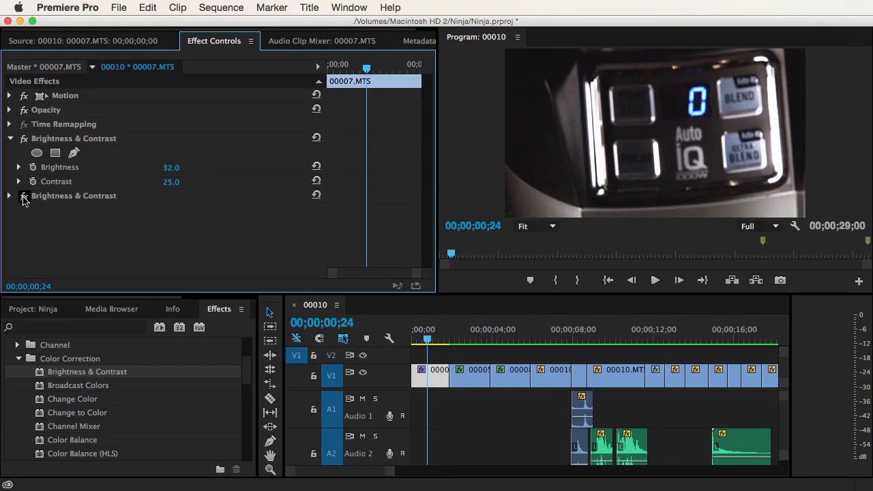
right_click(43, 202)
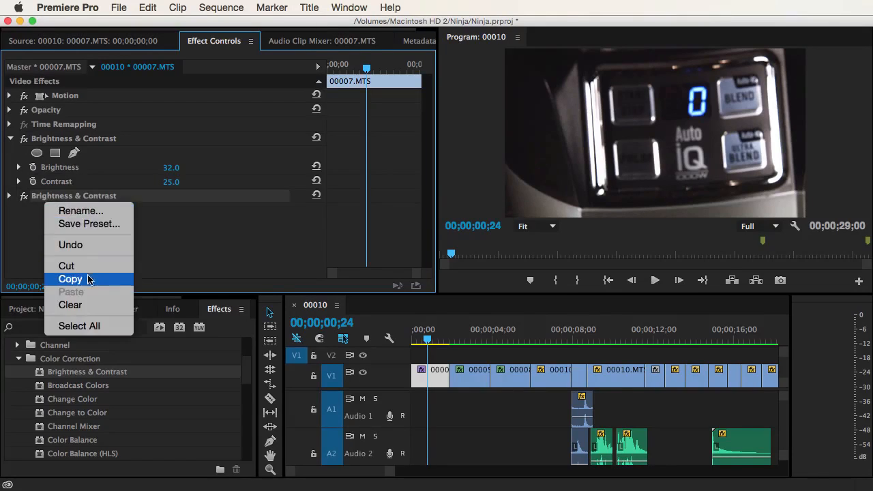
left_click(79, 266)
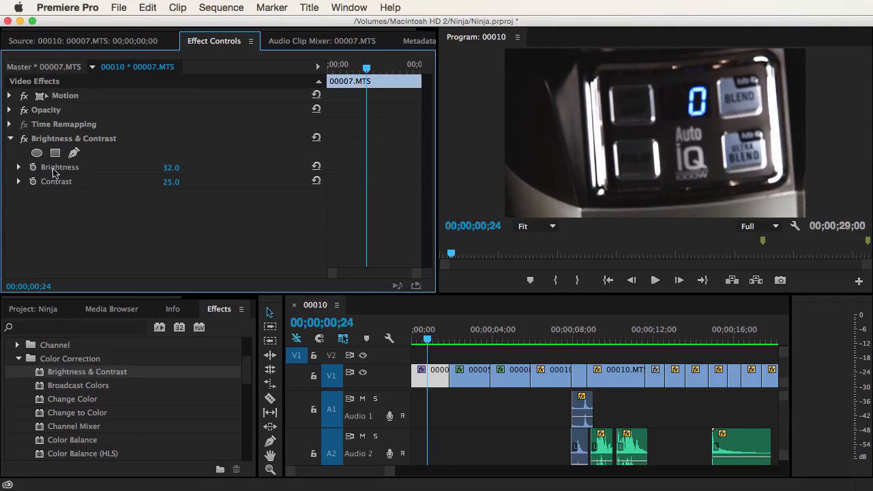
Examine the remaining Brightness & Contrast parameters and the other effects in the Color Correction category
left_click(10, 140)
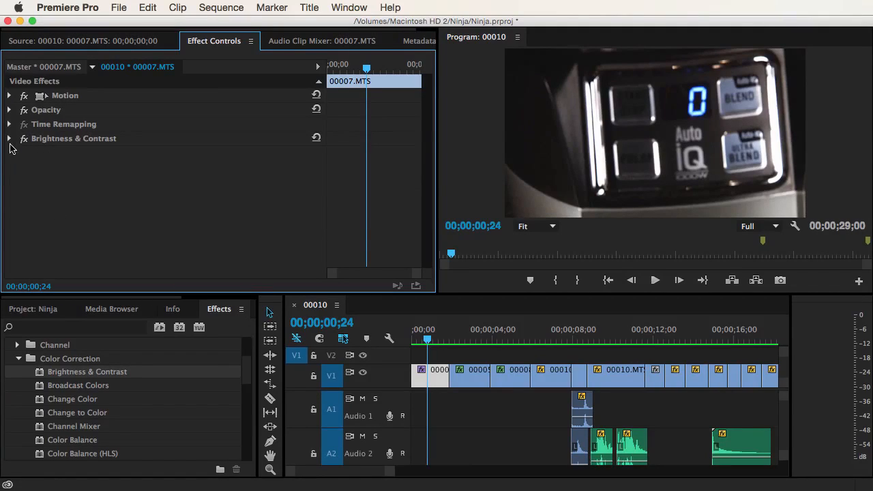
left_click(10, 140)
left_click(10, 140)
left_click(10, 140)
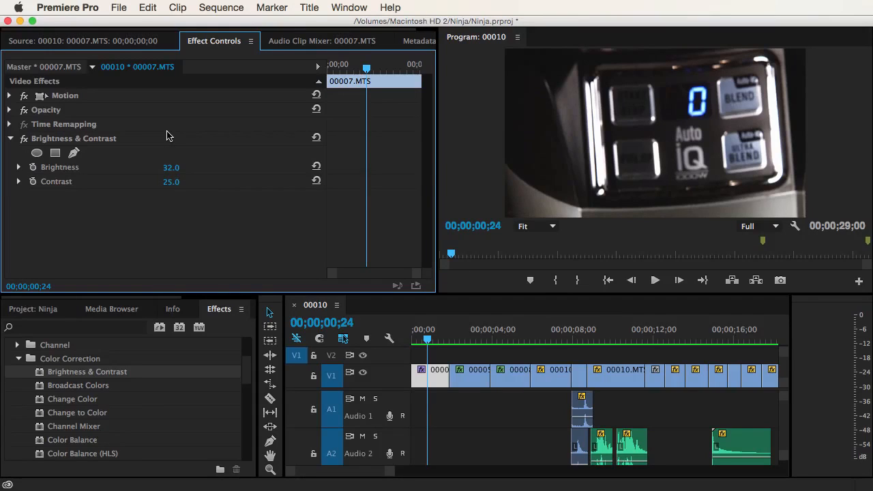
scroll(150, 397, "down", 1)
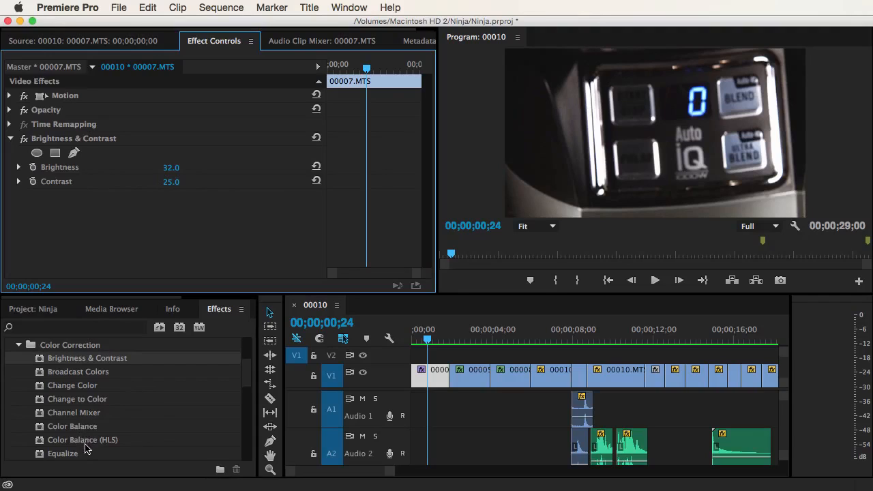
scroll(87, 448, "down", 1)
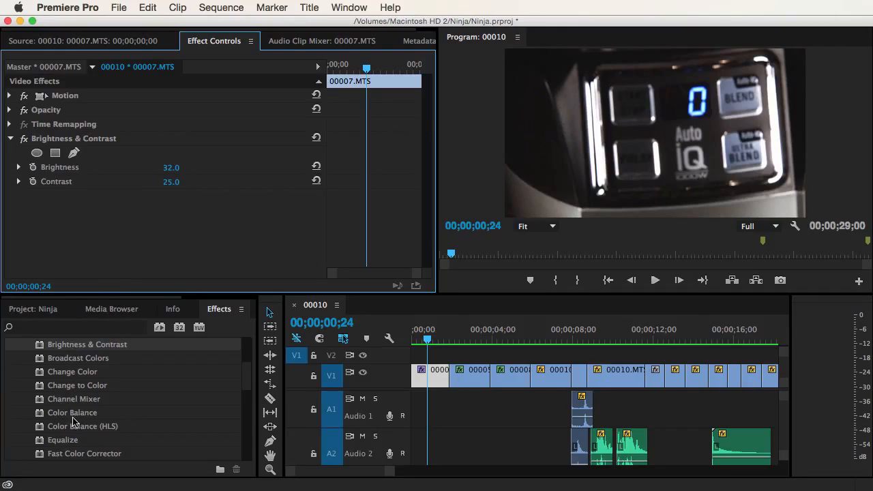
scroll(55, 409, "down", 1)
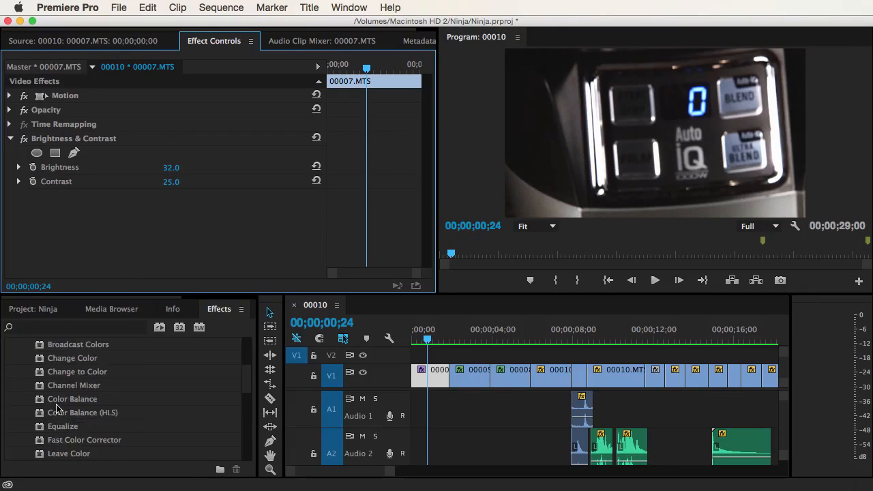
scroll(60, 409, "down", 3)
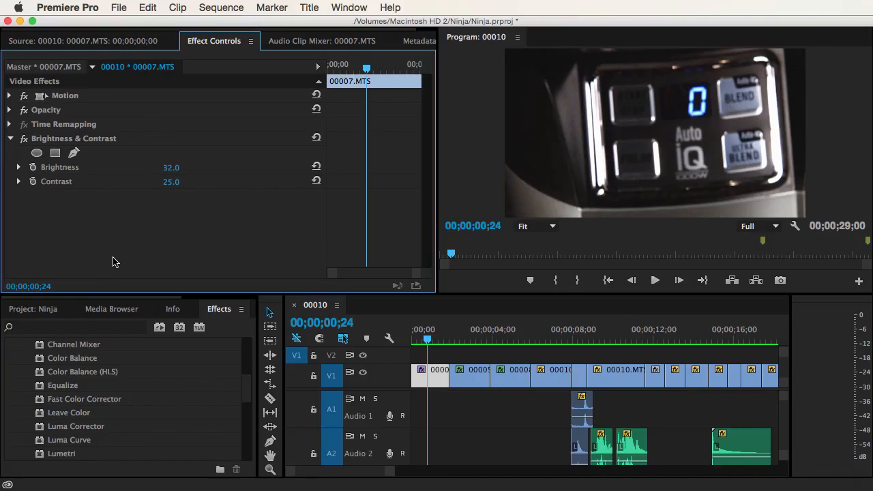
Set the Brightness of clip 00007.MTS to 52 and its Contrast to a value in the 50s
left_click_drag(170, 167, 201, 182)
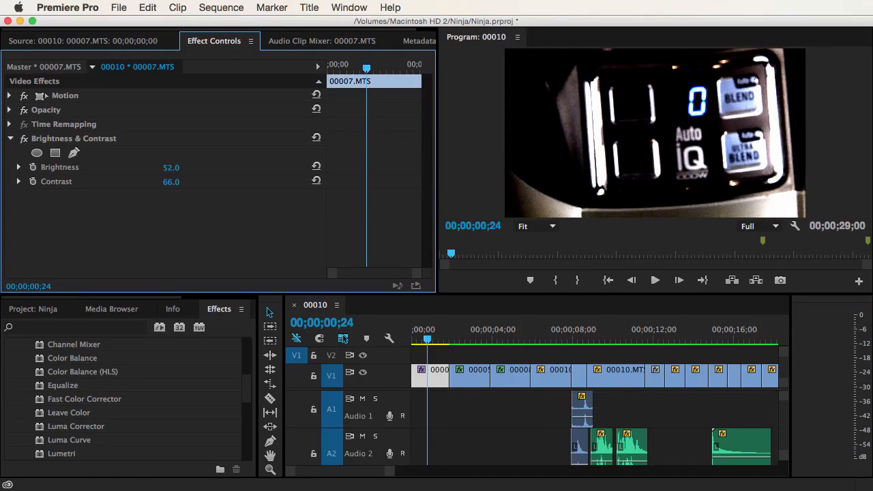
left_click_drag(202, 181, 195, 182)
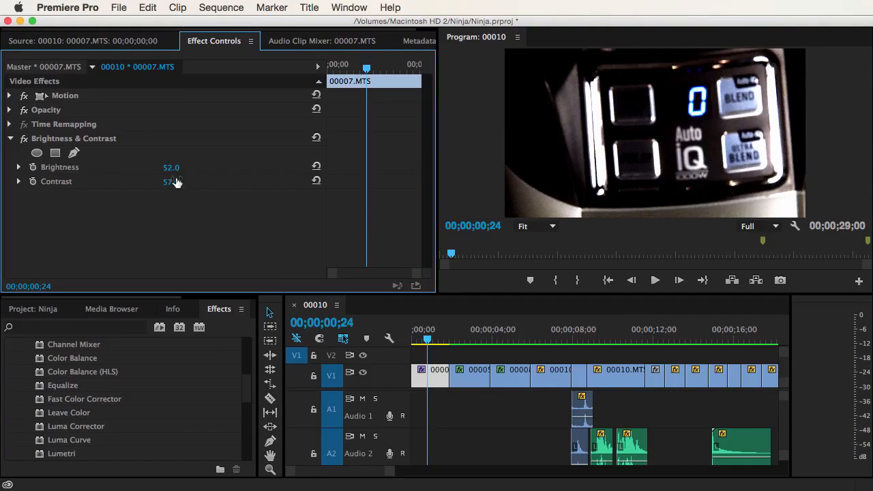
Set the clip's Brightness to 67 and Contrast to 60, and compare the picture with the effect off and on
mouse_move(171, 167)
left_mouse_down()
mouse_move(182, 167)
mouse_move(177, 181)
left_mouse_up()
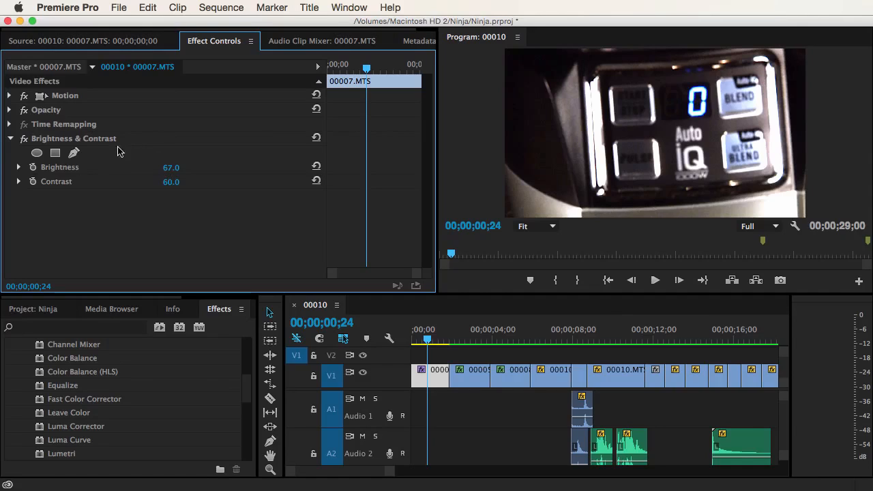
left_click(24, 140)
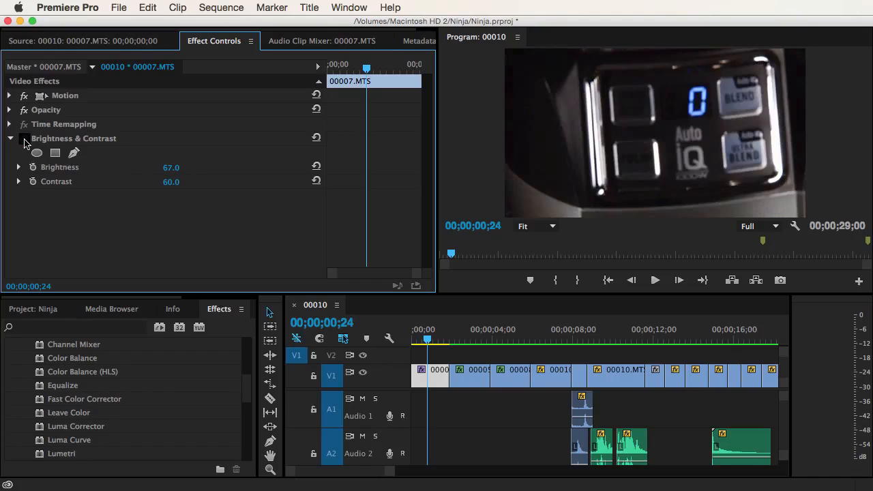
left_click(24, 140)
left_click(25, 140)
left_click(25, 139)
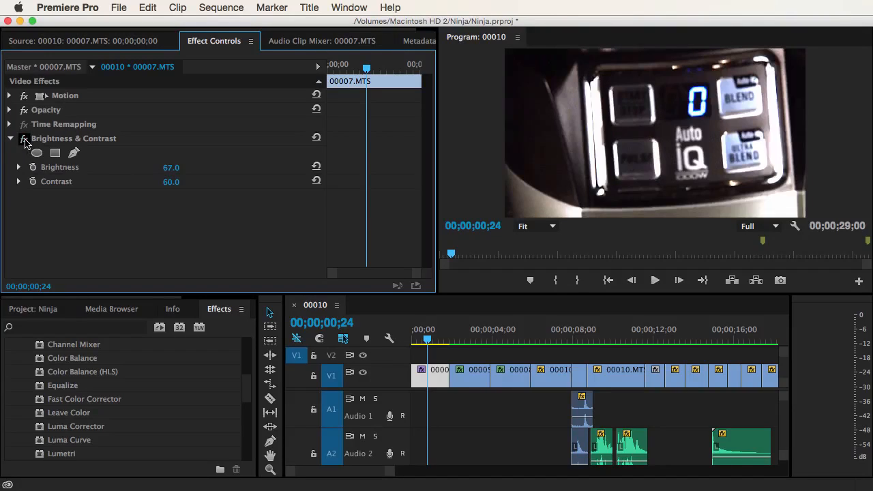
left_click(25, 140)
left_click(24, 140)
left_click(24, 140)
left_click(25, 140)
left_click(25, 140)
left_click(25, 140)
Reveal the Brightness and Contrast sliders and raise the Contrast of clip 00007.MTS to 71.6
left_click(19, 167)
left_click(19, 206)
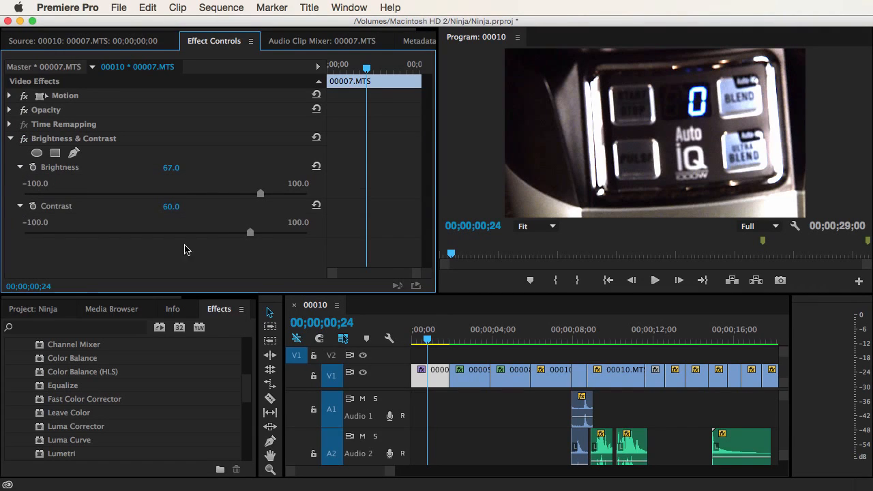
mouse_move(250, 232)
left_mouse_down()
mouse_move(120, 234)
mouse_move(281, 238)
mouse_move(266, 233)
left_mouse_up()
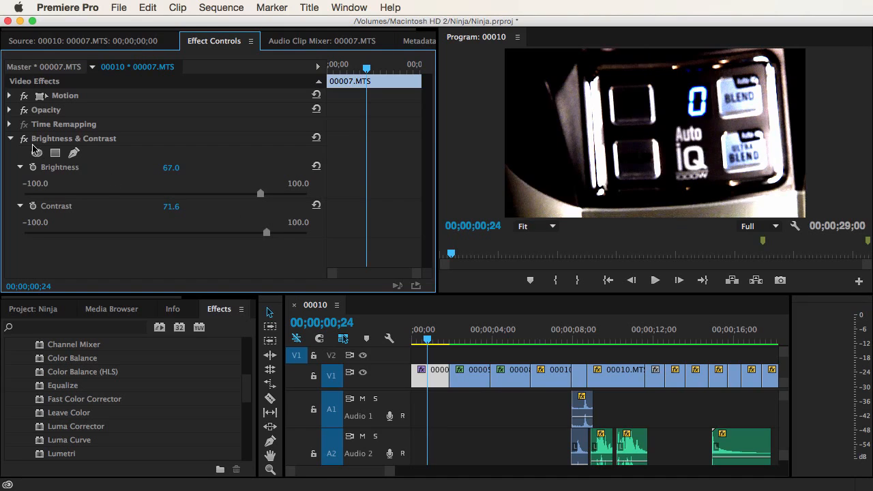
Compare the picture with Brightness & Contrast off and on, and cut the effect from clip 00007.MTS
left_click(25, 140)
left_click(24, 140)
right_click(64, 141)
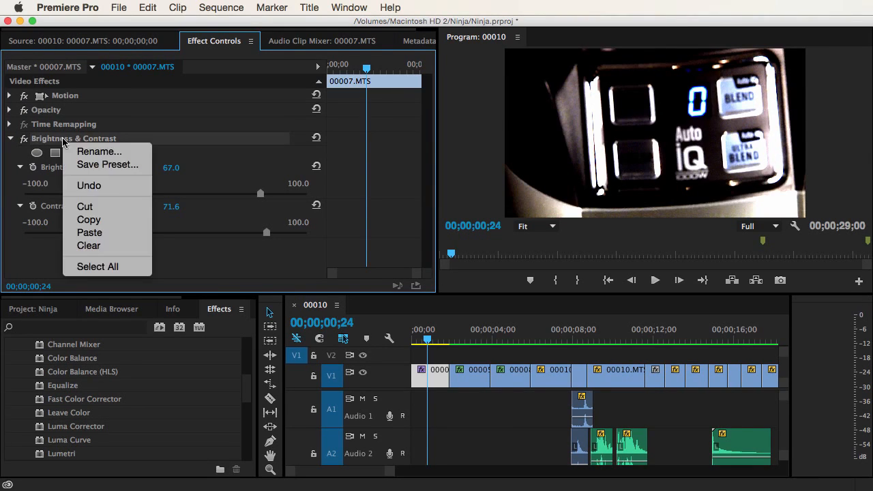
left_click(85, 207)
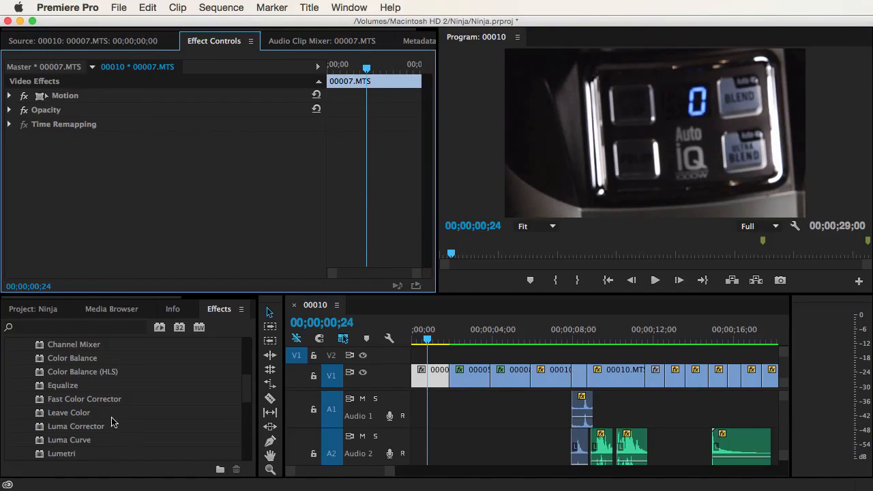
Look through the effects in the Color Correction category and collapse the category
scroll(112, 419, "up", 1)
scroll(111, 419, "up", 2)
scroll(112, 416, "up", 1)
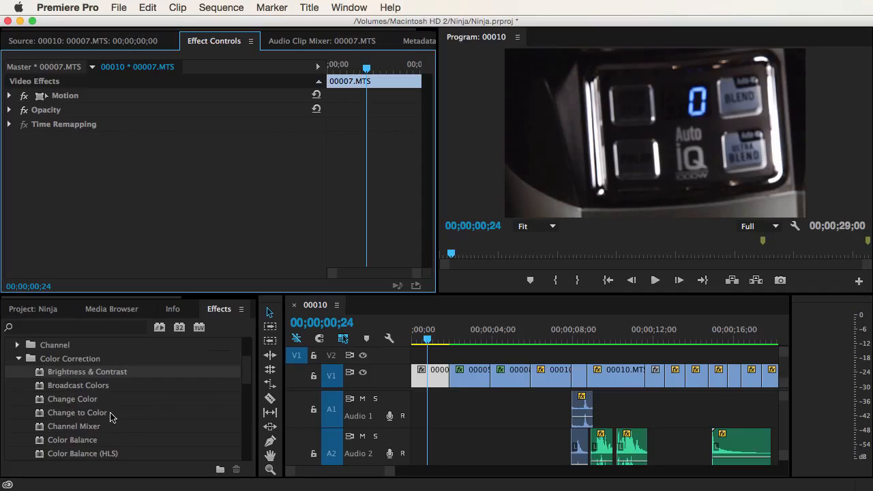
scroll(91, 389, "down", 5)
scroll(92, 389, "down", 14)
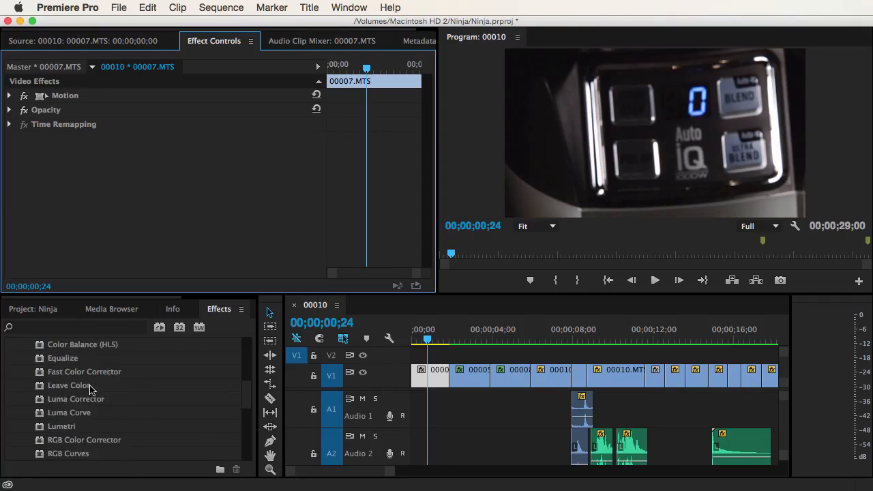
scroll(124, 400, "up", 6)
scroll(124, 400, "up", 17)
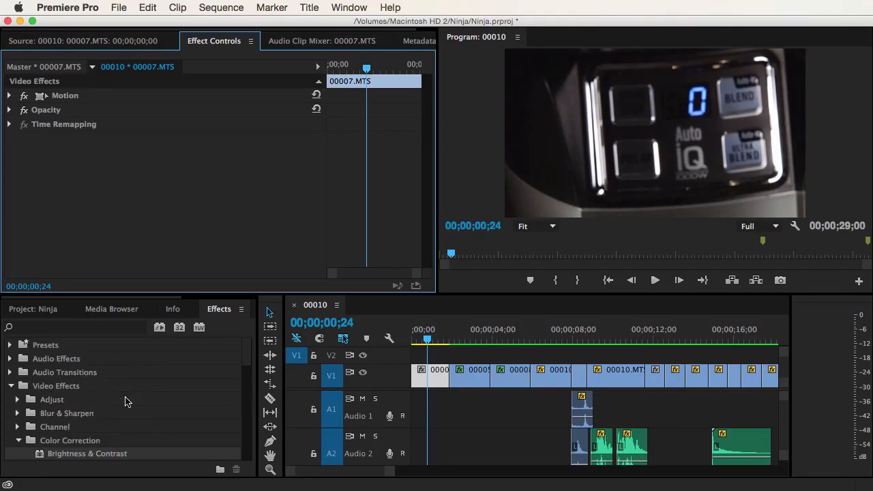
left_click(18, 441)
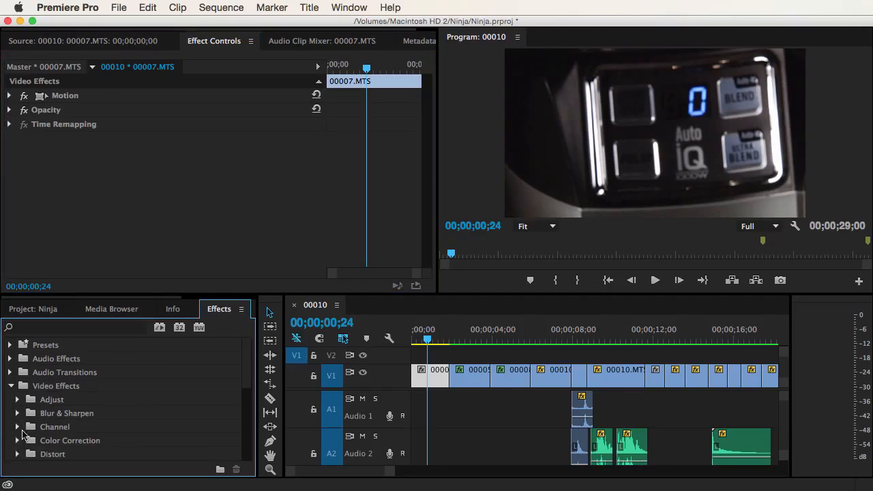
Apply the Black & White effect from the Image Control category to the first V1 clip, 00007.MTS
scroll(30, 429, "down", 4)
left_click(17, 427)
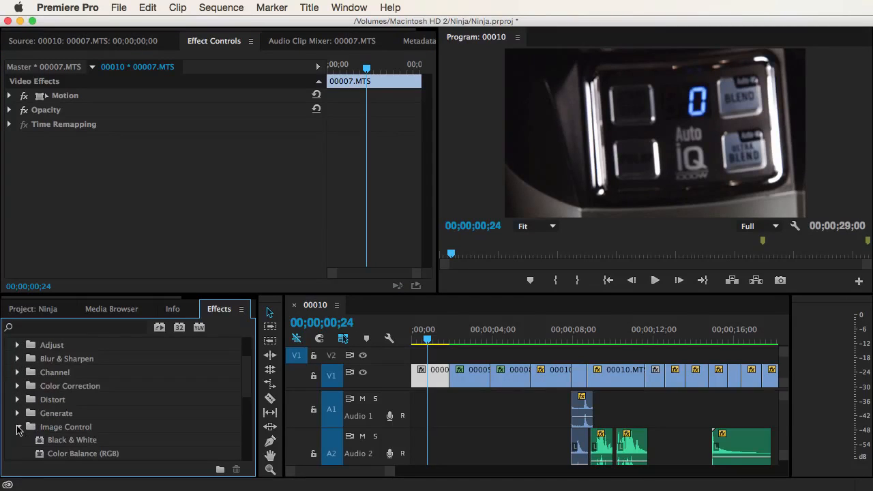
scroll(49, 428, "down", 3)
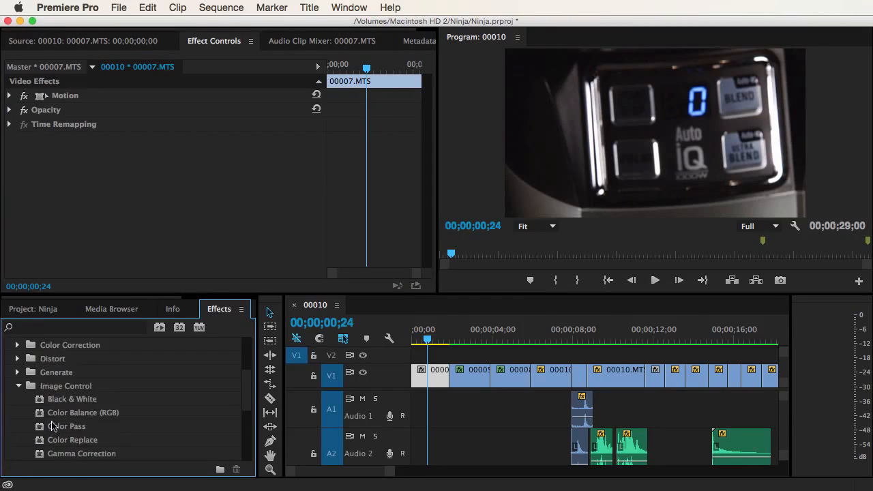
left_click(41, 403)
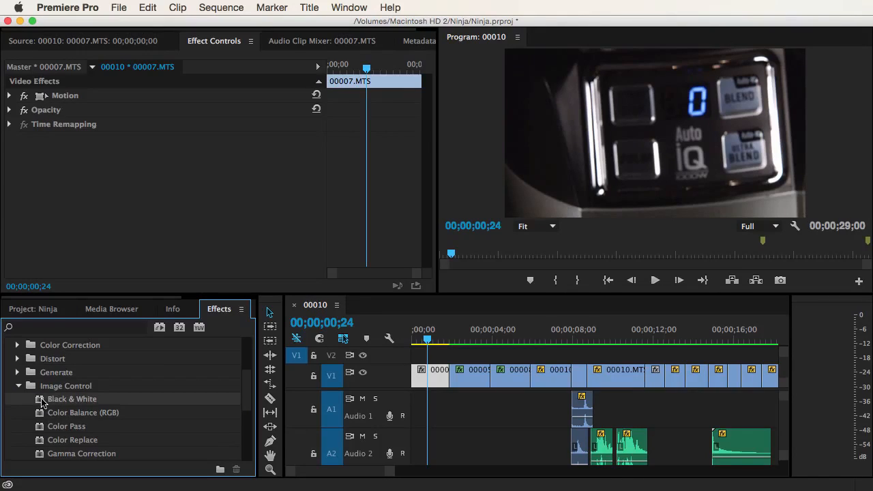
left_click_drag(42, 404, 430, 380)
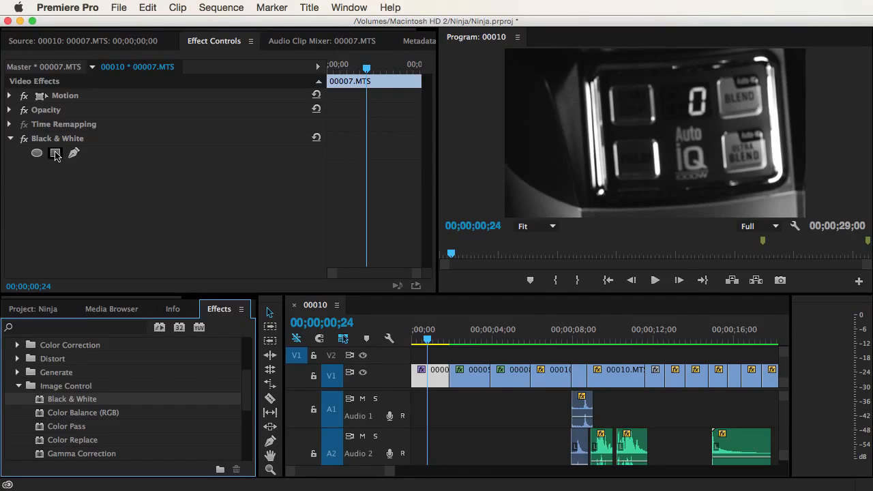
At 00;00;01;02, add a four-point polygon mask to the Black & White effect and fit its corners around the blender's control panel
mouse_move(434, 340)
left_mouse_down()
mouse_move(419, 339)
mouse_move(433, 341)
left_mouse_up()
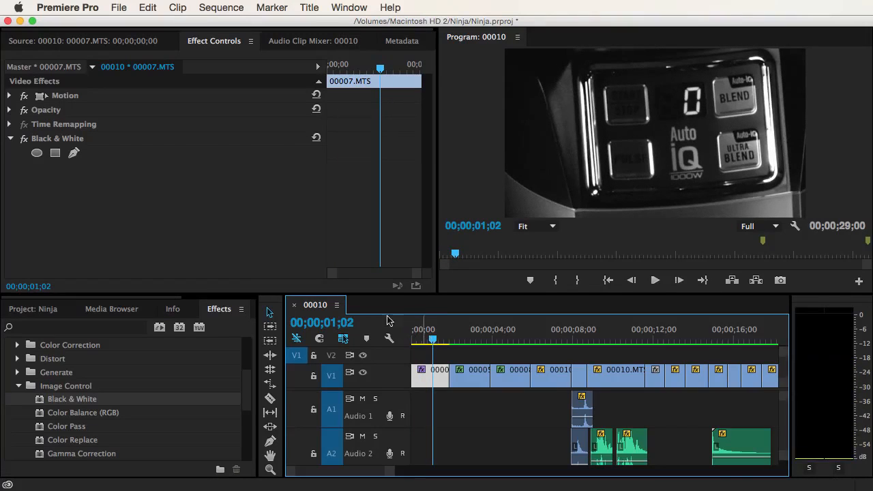
left_click(55, 154)
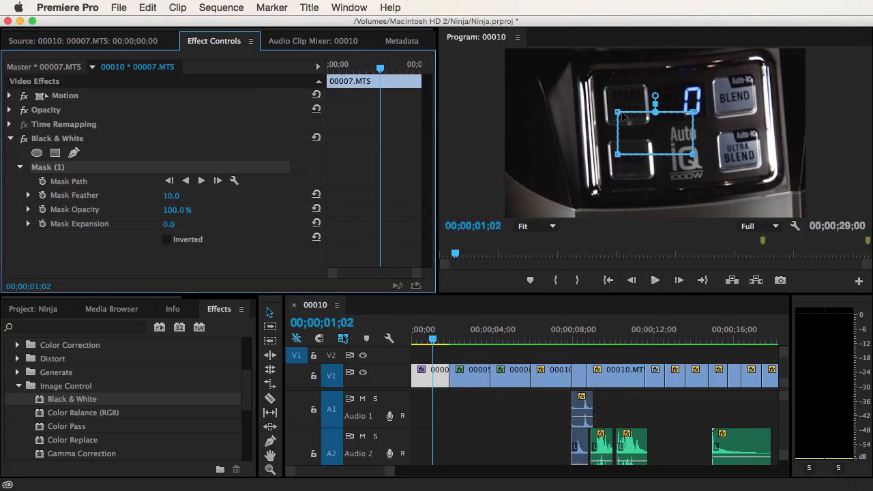
left_click_drag(618, 113, 593, 69)
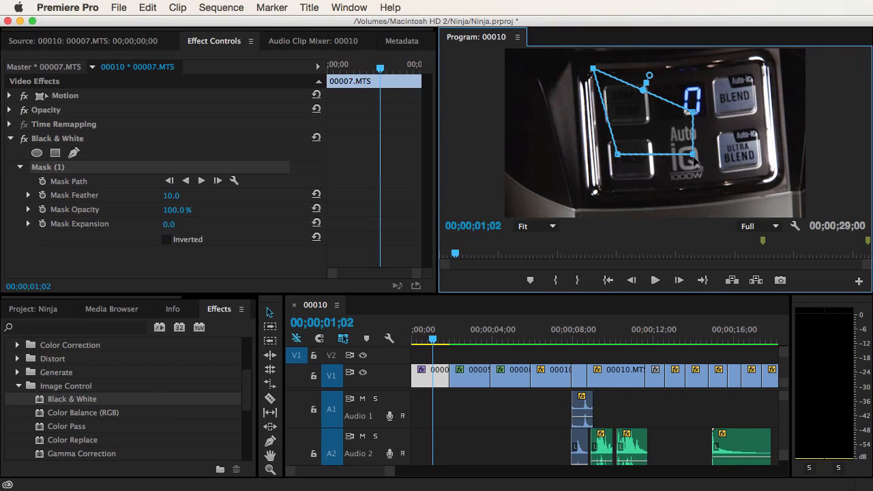
left_click_drag(693, 154, 768, 182)
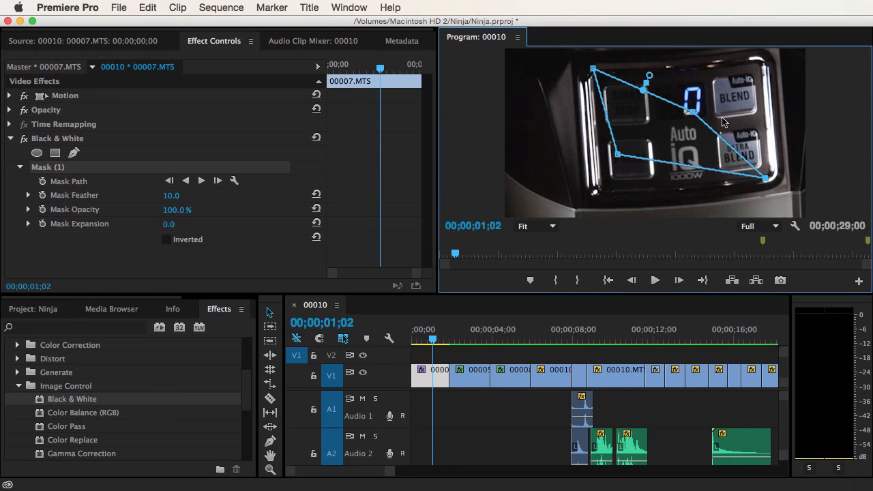
left_click_drag(693, 111, 758, 63)
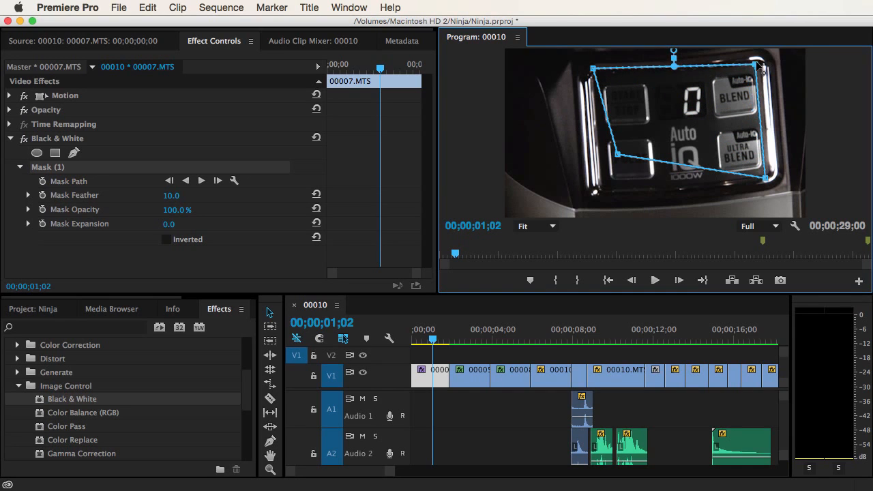
left_click_drag(618, 155, 598, 192)
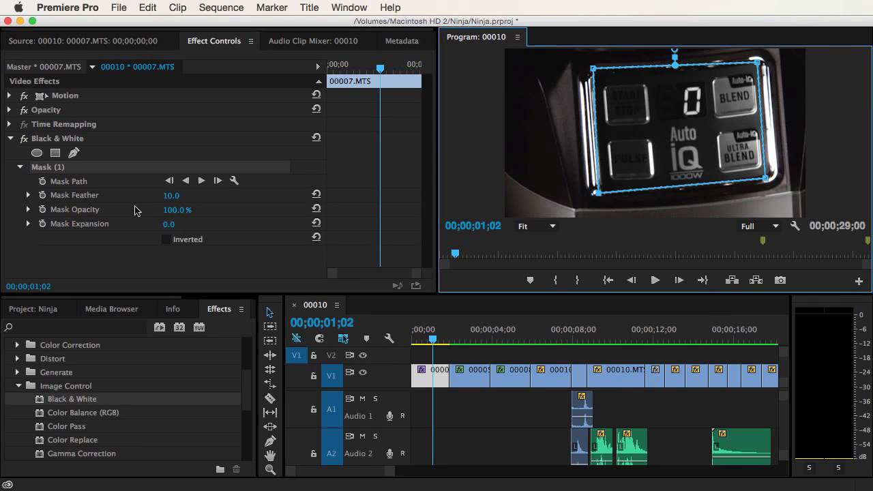
left_click_drag(174, 211, 160, 211)
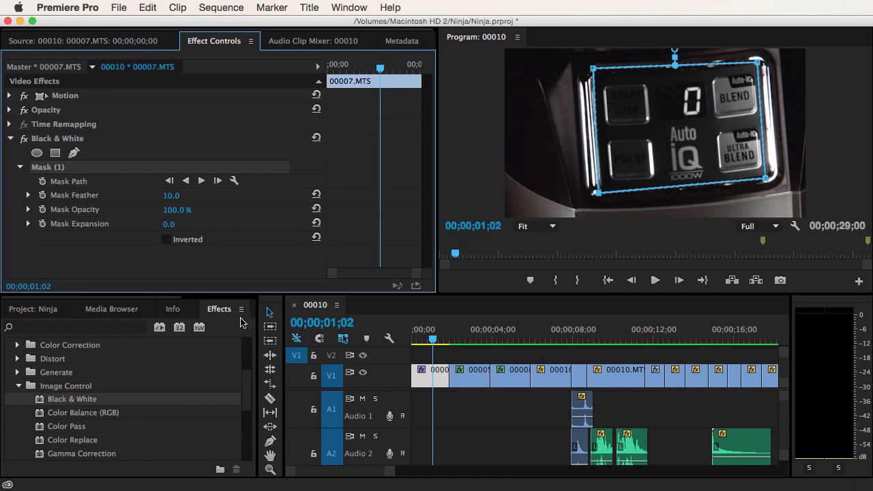
Move the playhead to the fruit plate shot at 00;00;05;00 and apply the Black & White effect to clip 00008.MTS
left_click(463, 340)
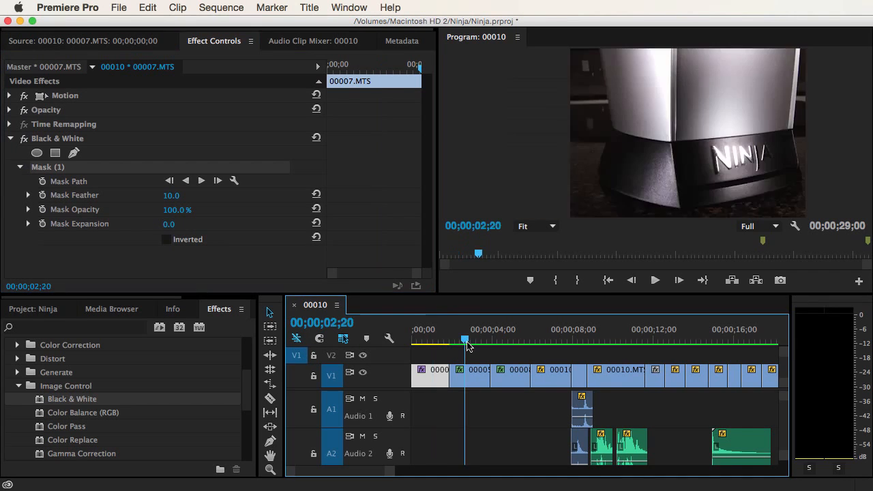
left_click(513, 339)
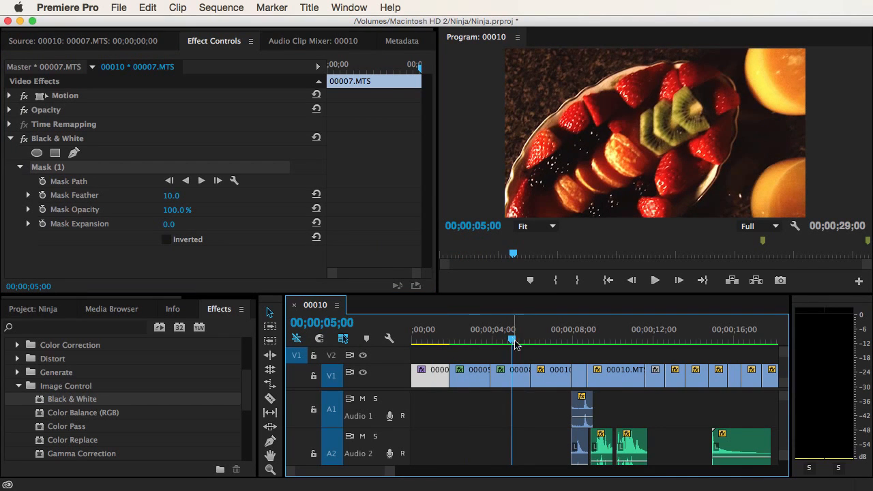
left_click(68, 400)
left_click_drag(69, 400, 510, 375)
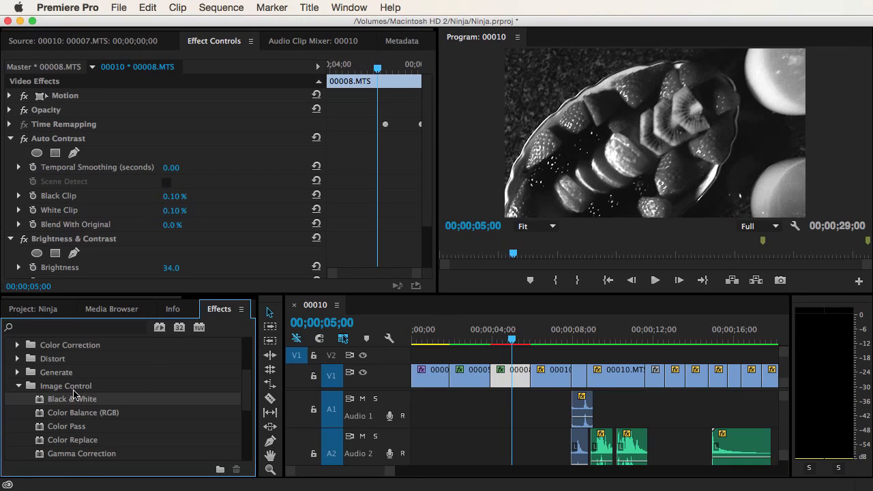
Open clip 00008.MTS in the Source monitor, display its effect controls, and compare the picture with Black & White off and on
double_click(517, 381)
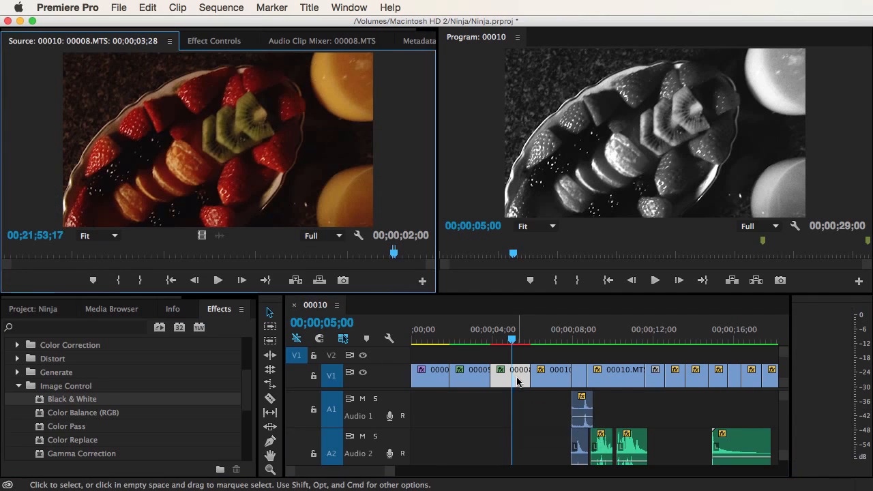
left_click(214, 42)
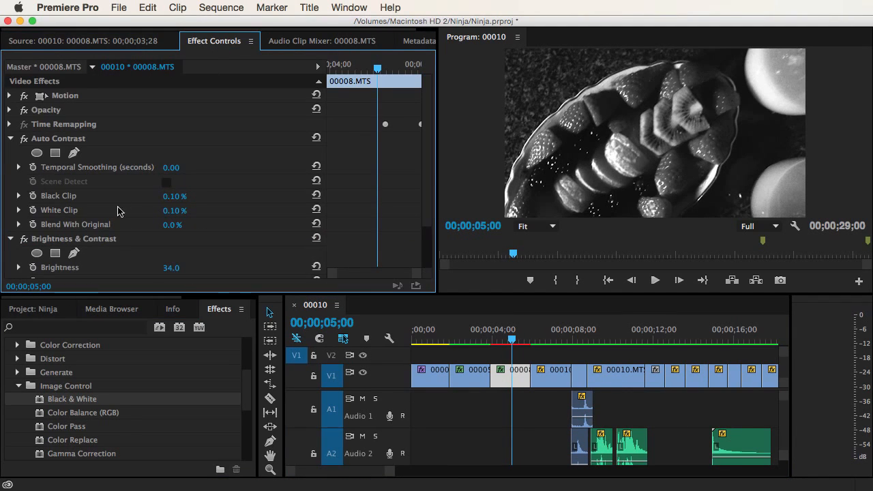
scroll(62, 195, "down", 4)
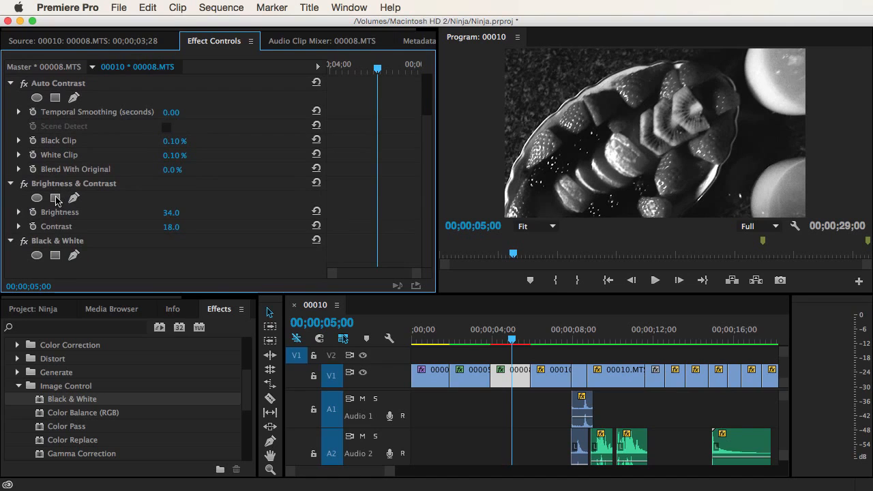
left_click(25, 242)
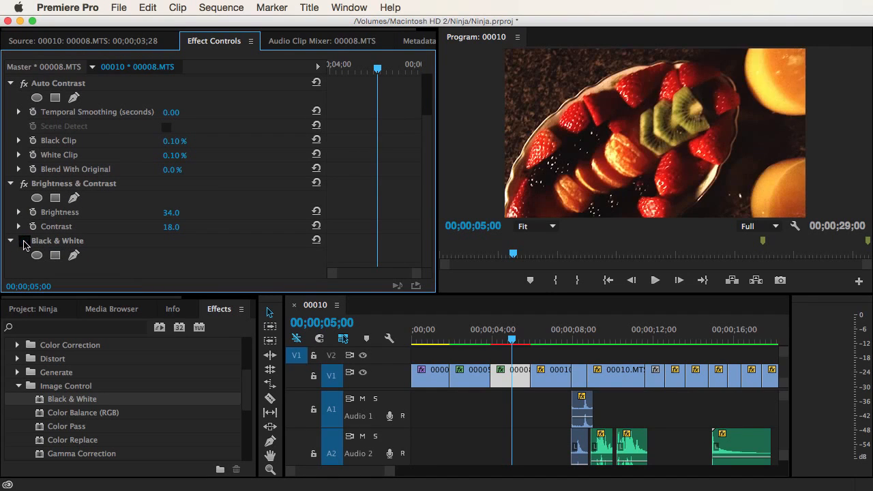
left_click(25, 242)
left_click(25, 242)
Collapse the Auto Contrast and Brightness & Contrast settings of clip 00008.MTS and switch its Black & White effect back on
left_click(10, 183)
scroll(20, 181, "up", 3)
left_click(10, 127)
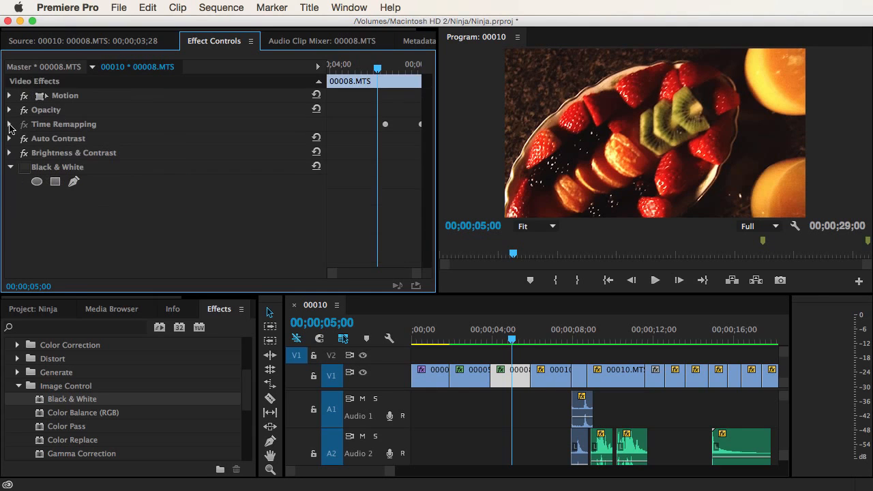
left_click(25, 168)
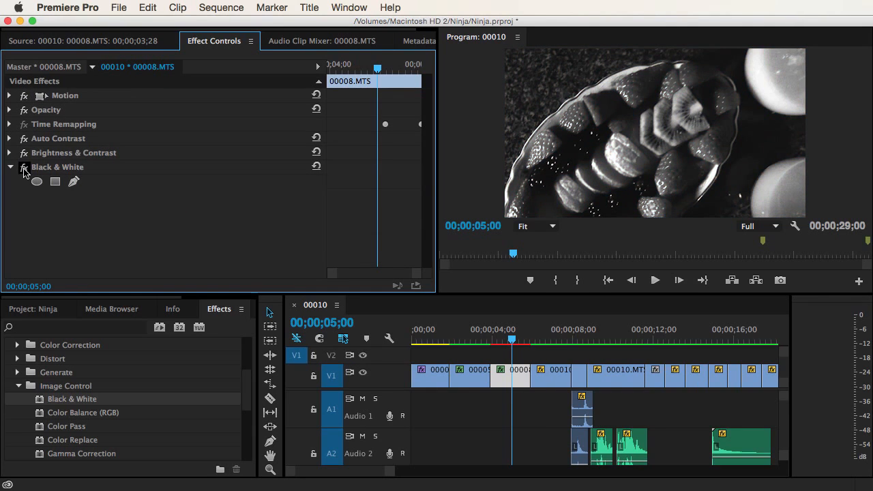
left_click(25, 168)
left_click(23, 168)
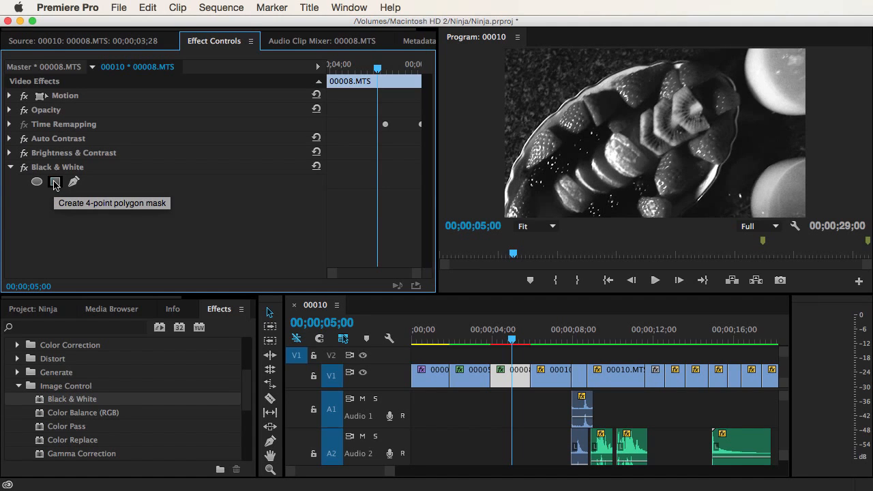
Add a four-point polygon mask to the Black & White effect and stretch its corners around the fruit plate
left_click(54, 183)
left_click_drag(618, 112, 602, 82)
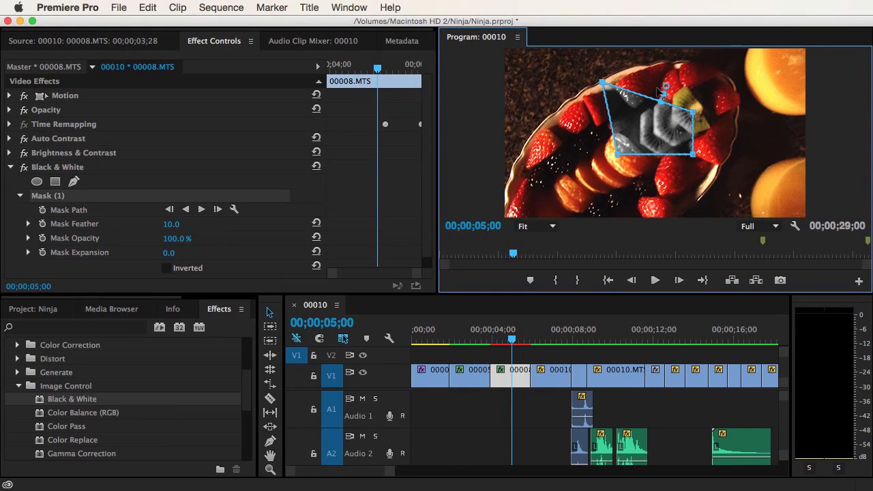
left_click_drag(692, 112, 729, 67)
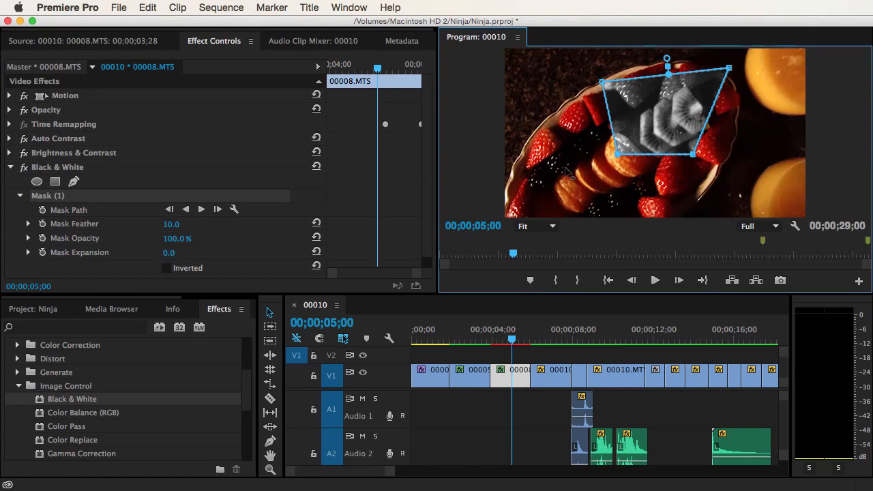
left_click_drag(616, 154, 500, 205)
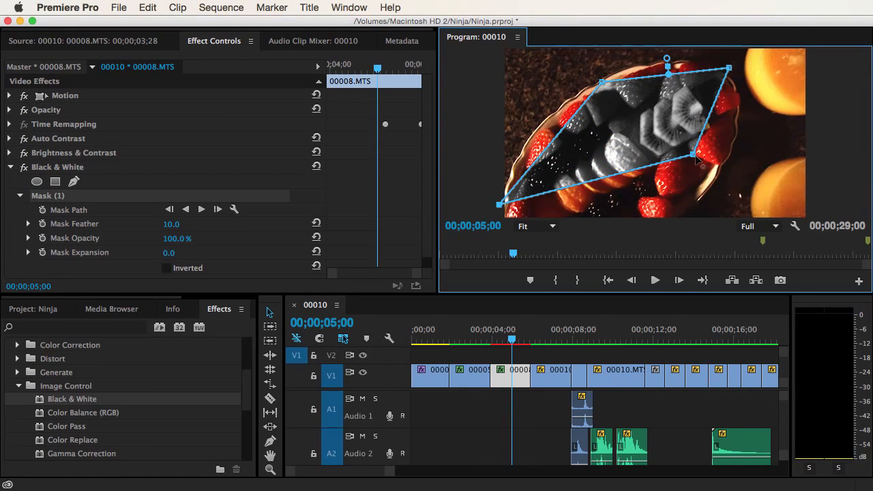
left_click_drag(692, 154, 691, 212)
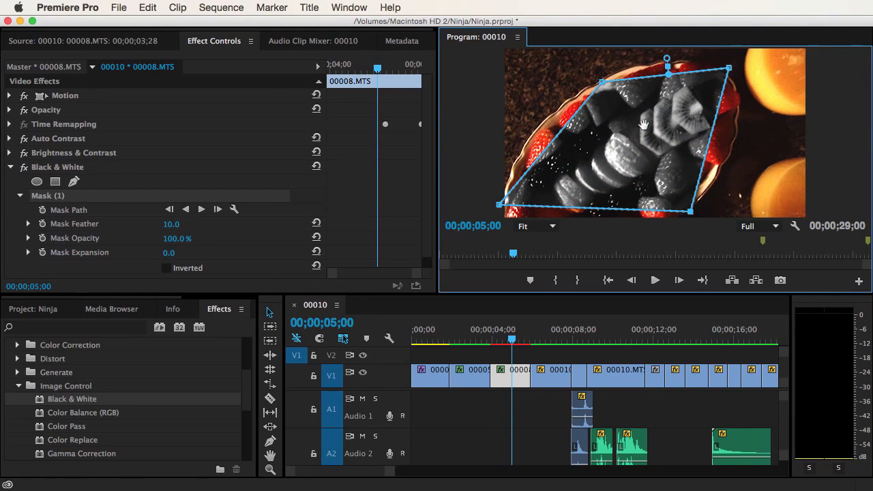
left_click_drag(601, 82, 503, 51)
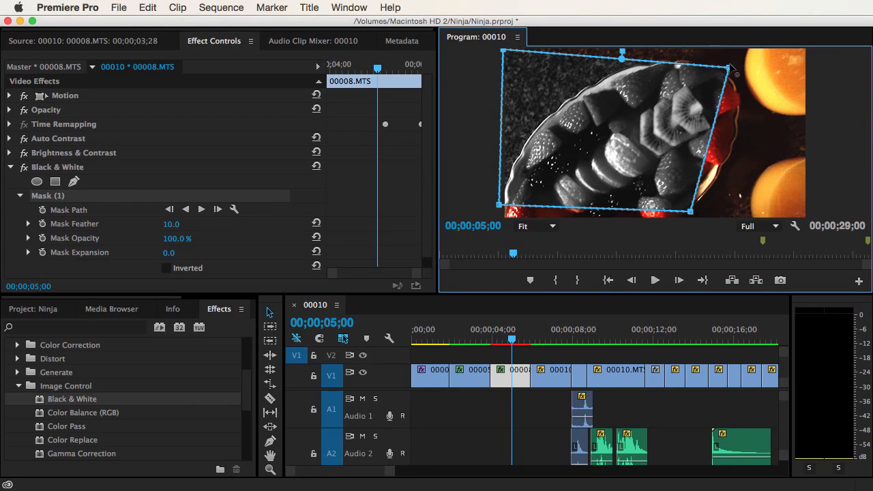
left_click_drag(730, 68, 799, 52)
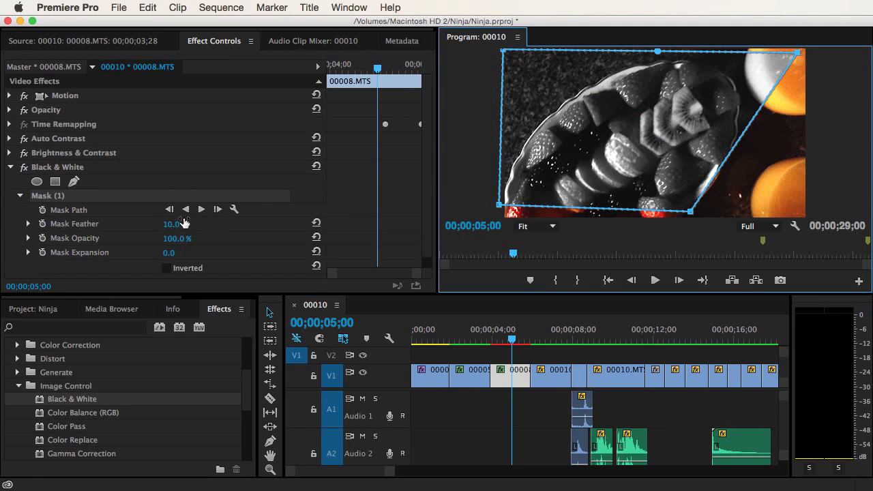
Set the Mask Opacity of the Black & White mask on clip 00008.MTS to 50.0 %
mouse_move(176, 240)
left_mouse_down()
mouse_move(154, 238)
mouse_move(188, 238)
mouse_move(162, 238)
mouse_move(188, 238)
mouse_move(177, 238)
left_mouse_up()
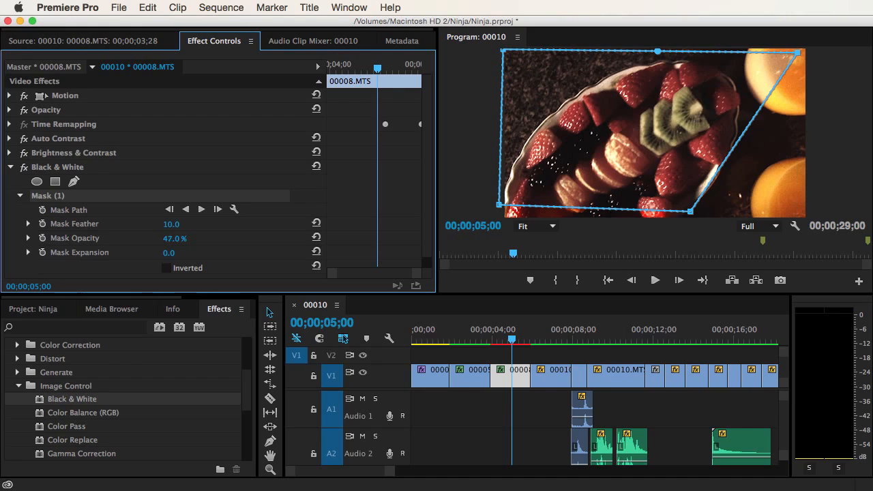
left_click_drag(178, 238, 179, 238)
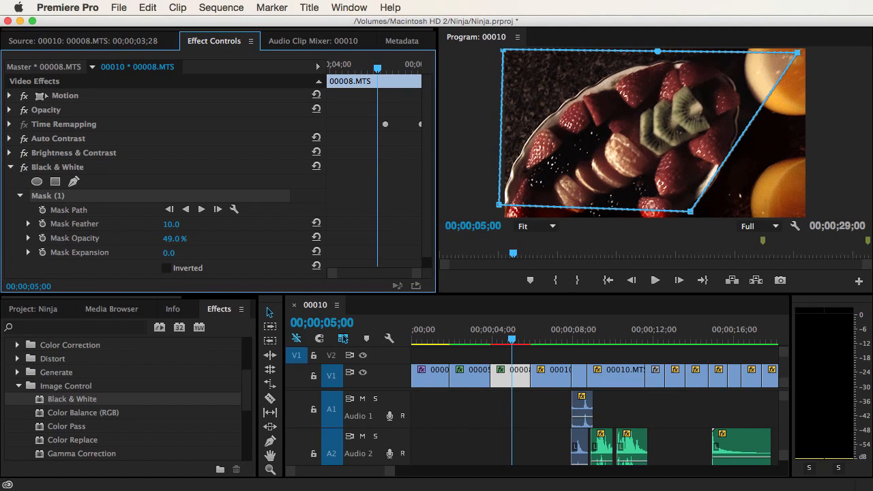
left_click_drag(179, 238, 180, 238)
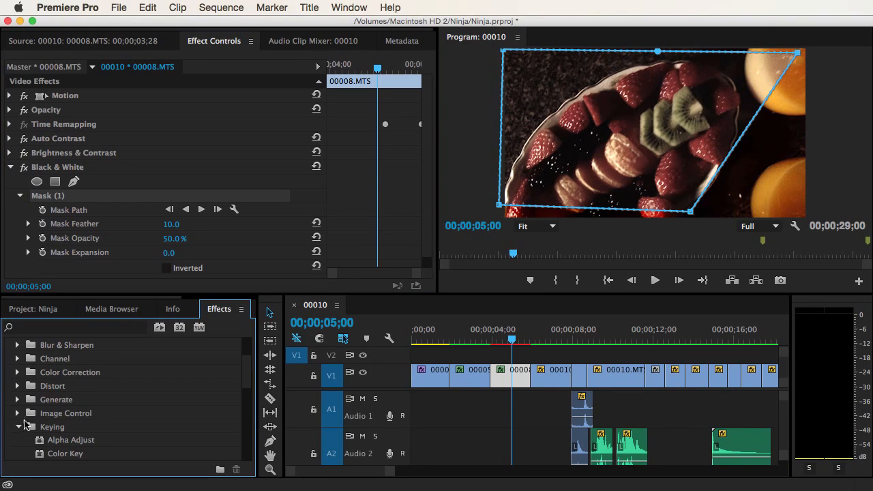
Look through the Keying and Noise & Grain video effects in the effects library
scroll(24, 427, "down", 6)
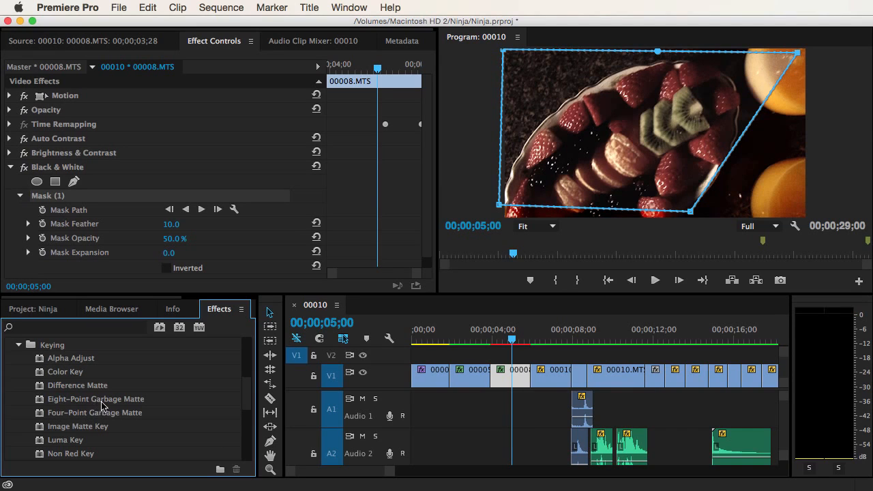
scroll(101, 426, "down", 2)
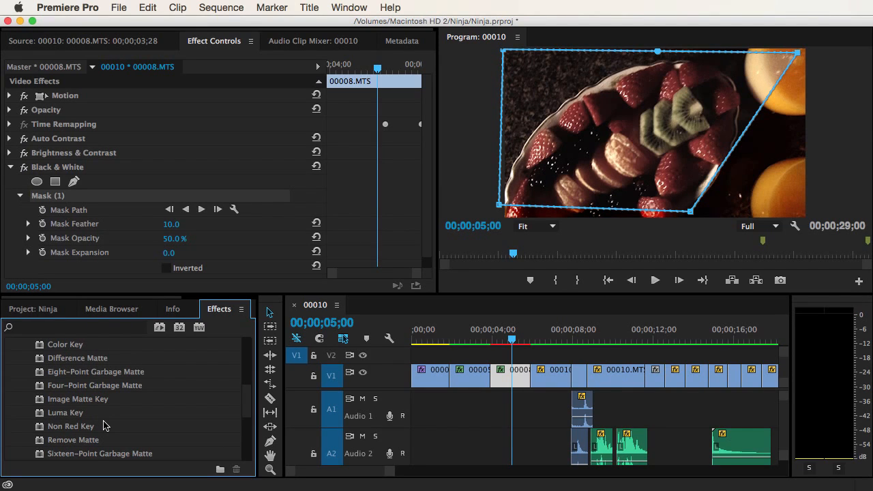
scroll(104, 427, "down", 8)
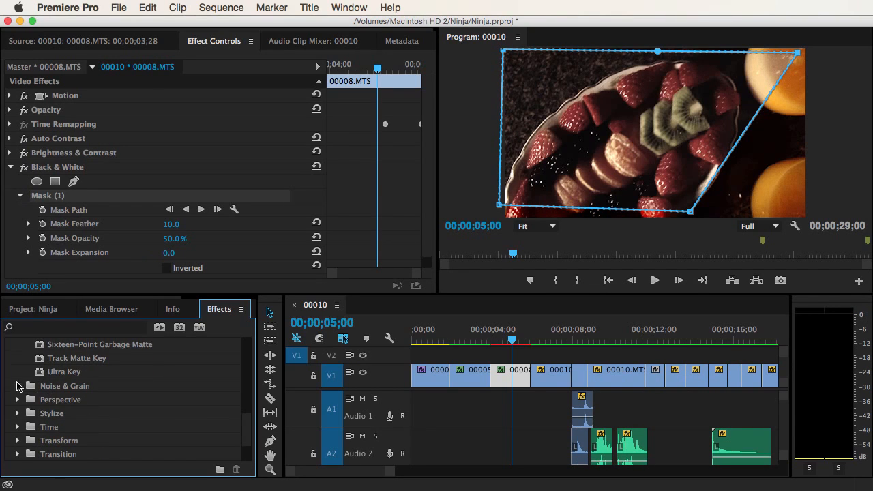
left_click(18, 387)
scroll(49, 393, "down", 10)
scroll(49, 392, "up", 13)
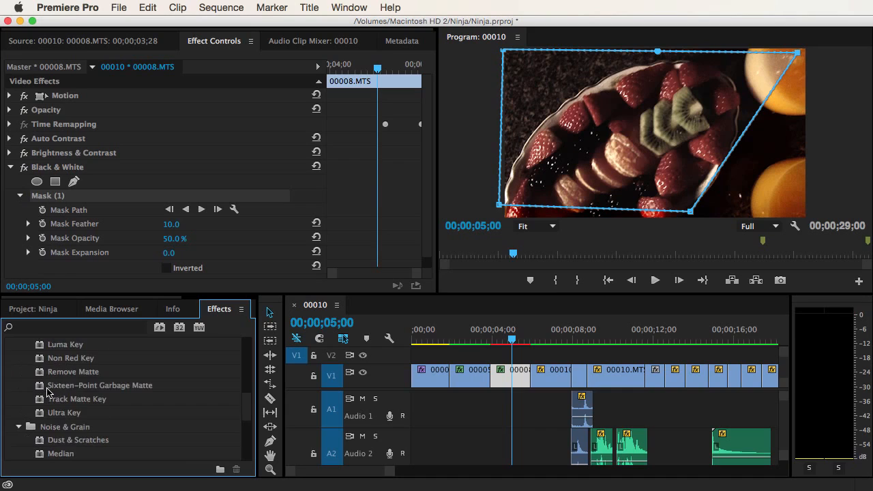
scroll(49, 393, "down", 8)
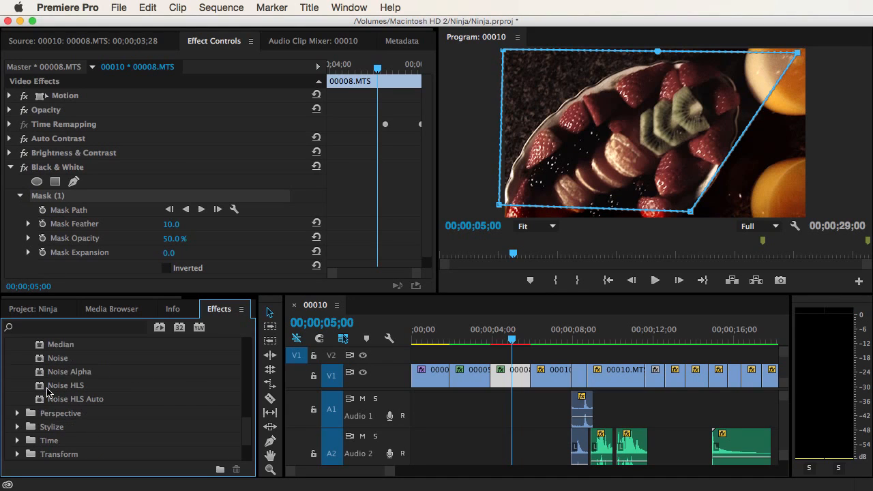
scroll(18, 416, "down", 1)
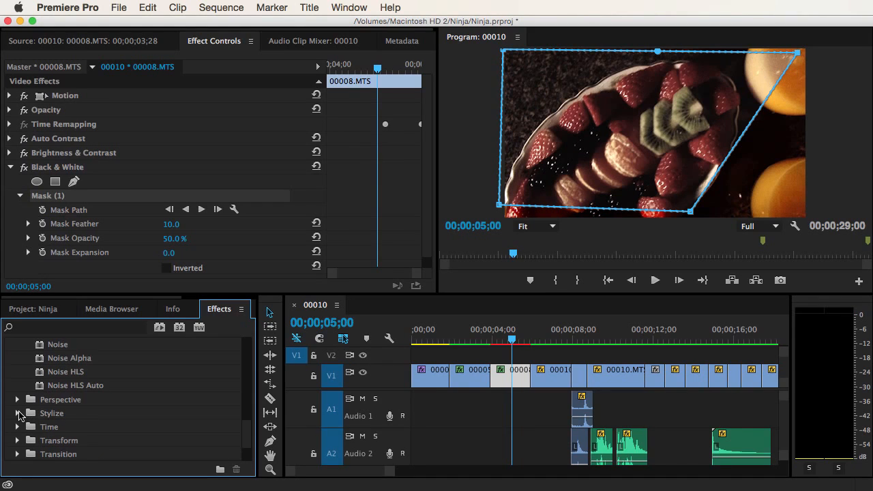
Expand the Stylize video effects and look through them down to the Time and Transform categories
left_click(17, 414)
scroll(18, 413, "up", 1)
scroll(40, 415, "down", 2)
scroll(68, 414, "down", 4)
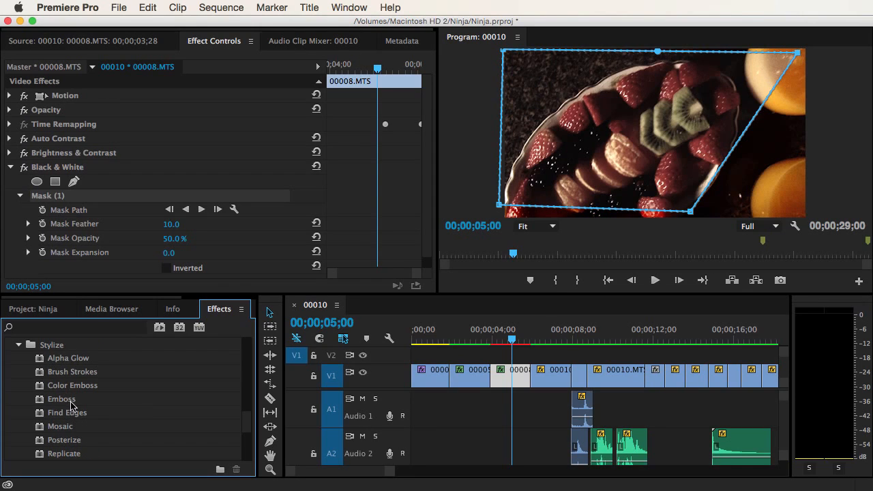
scroll(72, 405, "down", 2)
scroll(71, 414, "down", 4)
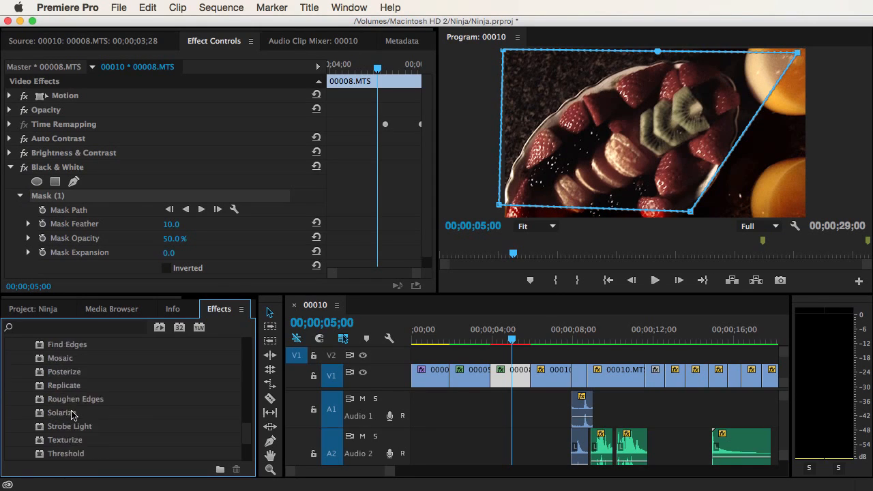
scroll(66, 413, "down", 3)
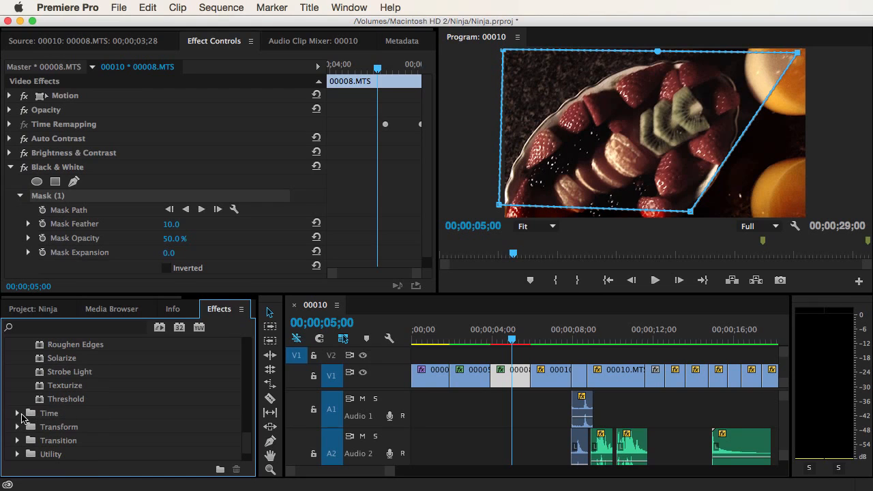
scroll(48, 431, "down", 3)
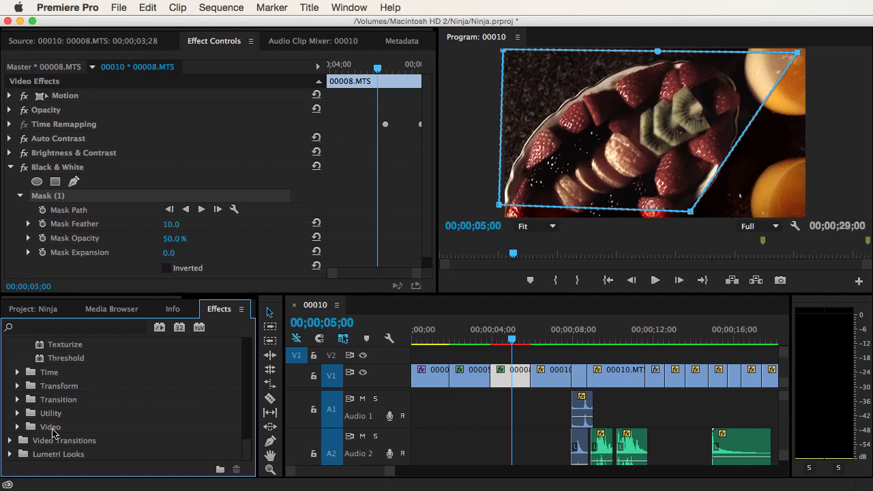
Look at the Video effects category and the Lumetri Looks presets, and collapse Lumetri Looks again
left_click(25, 427)
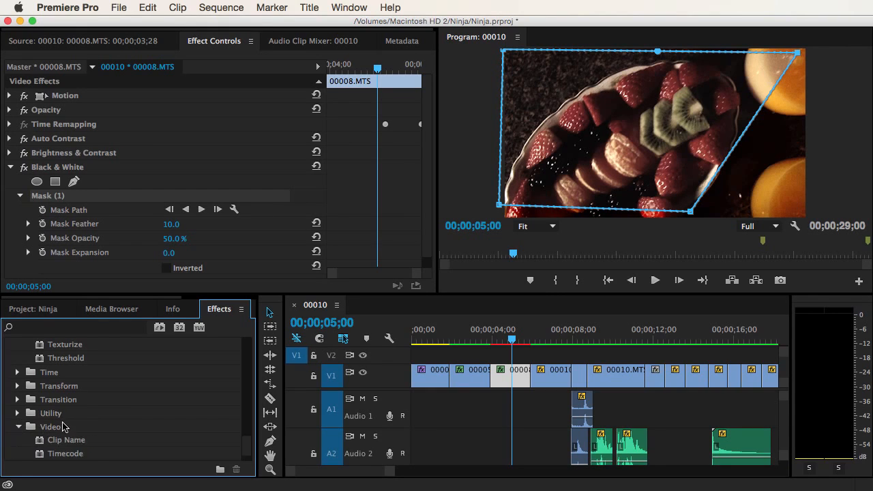
scroll(66, 423, "down", 2)
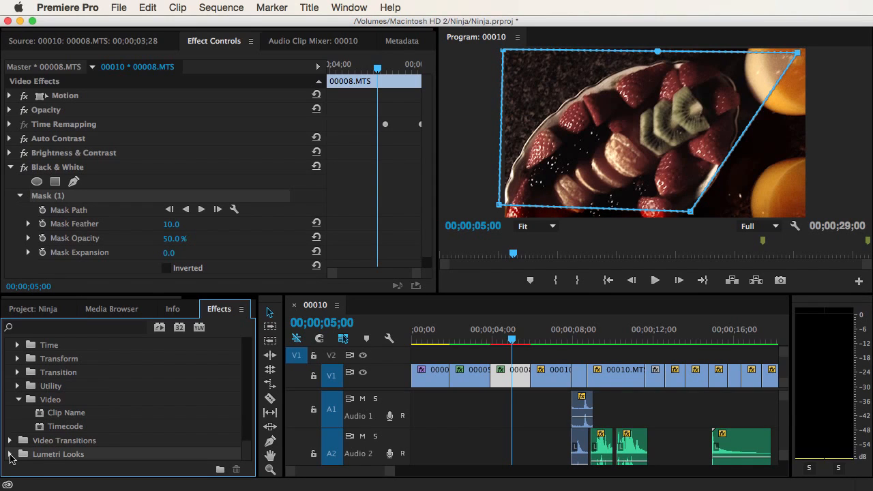
left_click(10, 454)
scroll(71, 426, "down", 4)
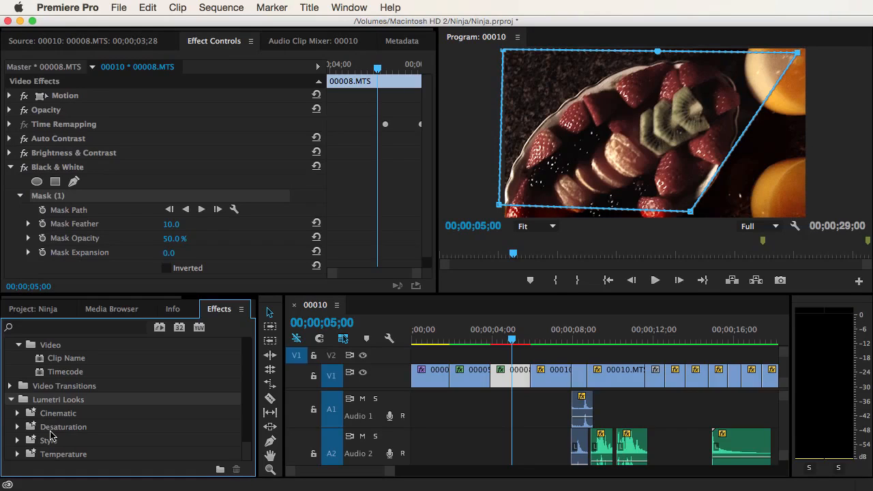
left_click(11, 400)
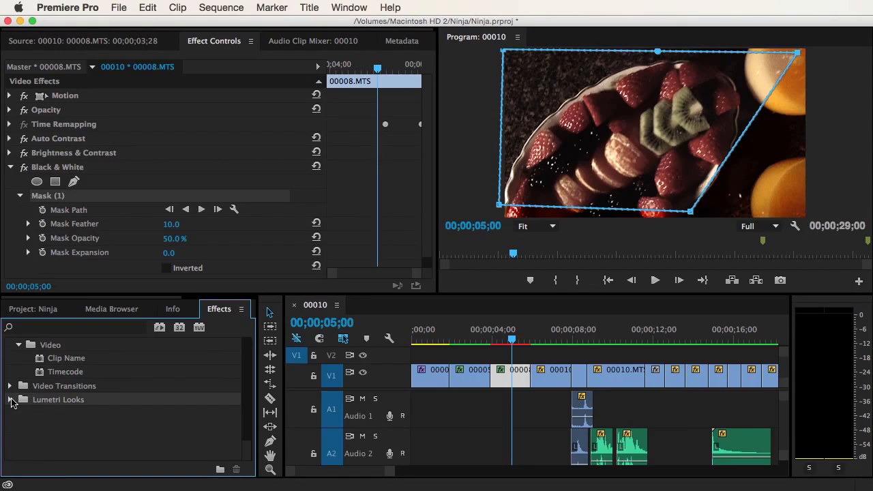
Collapse the Keying and Noise & Grain effect categories and expand Image Control
scroll(62, 408, "up", 5)
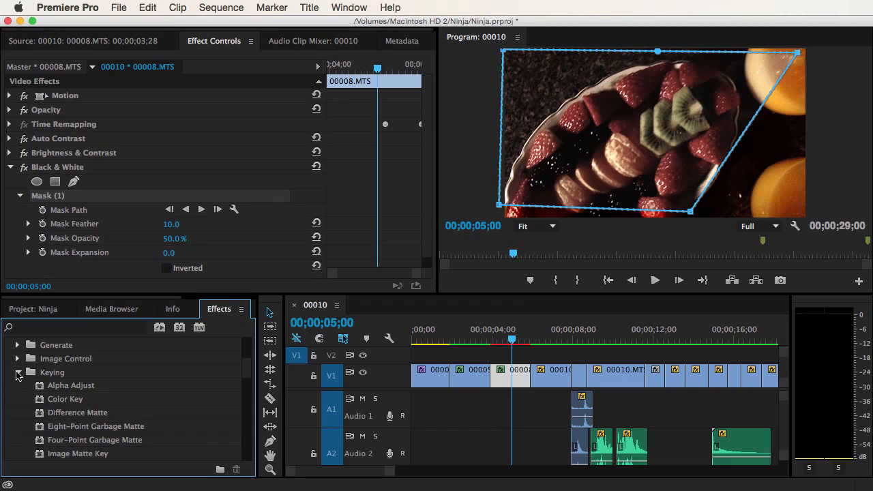
left_click(17, 373)
left_click(20, 386)
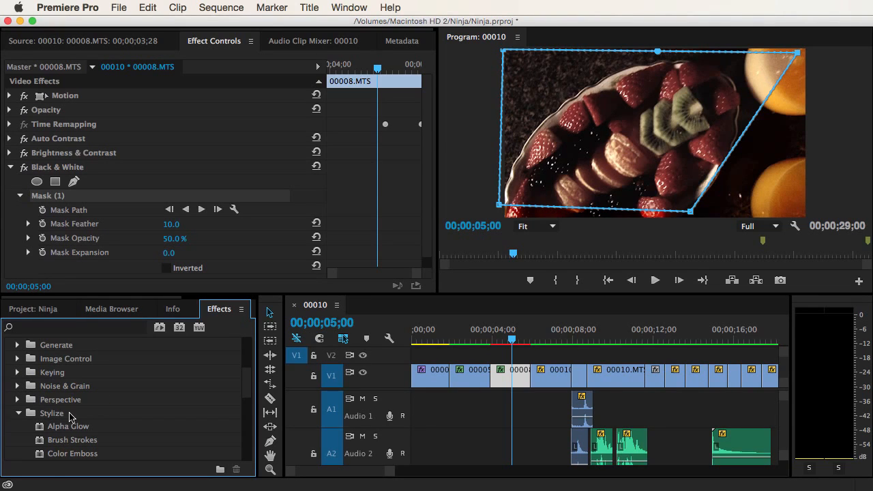
left_click(16, 359)
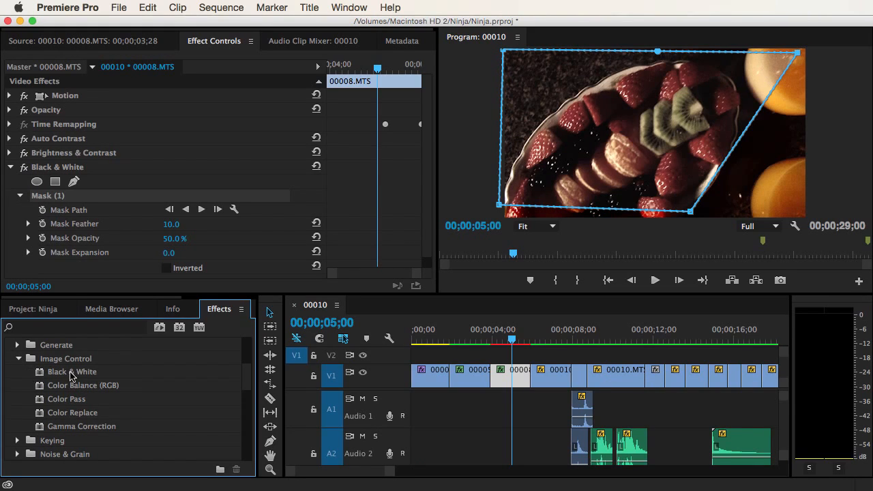
View clip 00008.MTS in the Source monitor and open 00009.MTS there from the Ninja project's media
left_click(103, 43)
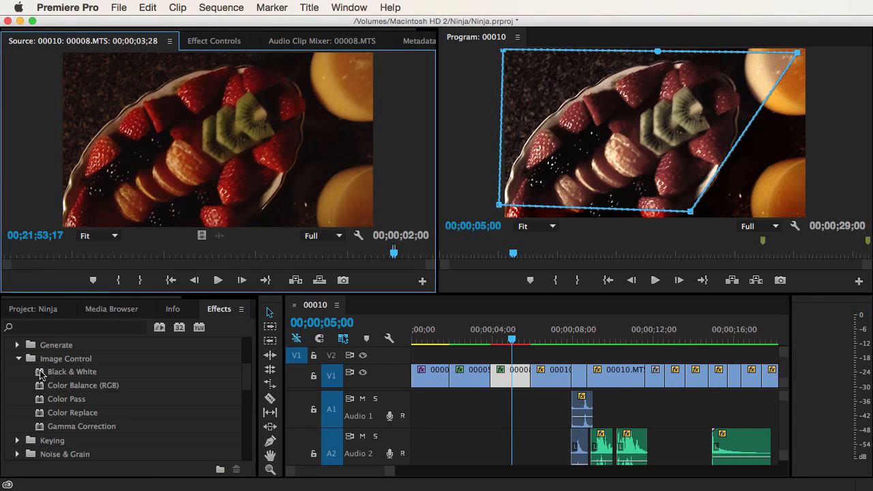
mouse_move(41, 374)
left_mouse_down()
mouse_move(151, 230)
mouse_move(191, 159)
mouse_move(113, 376)
mouse_move(255, 359)
mouse_move(579, 383)
mouse_move(444, 397)
mouse_move(567, 363)
mouse_move(2, 386)
mouse_move(54, 374)
left_mouse_up()
left_click(37, 307)
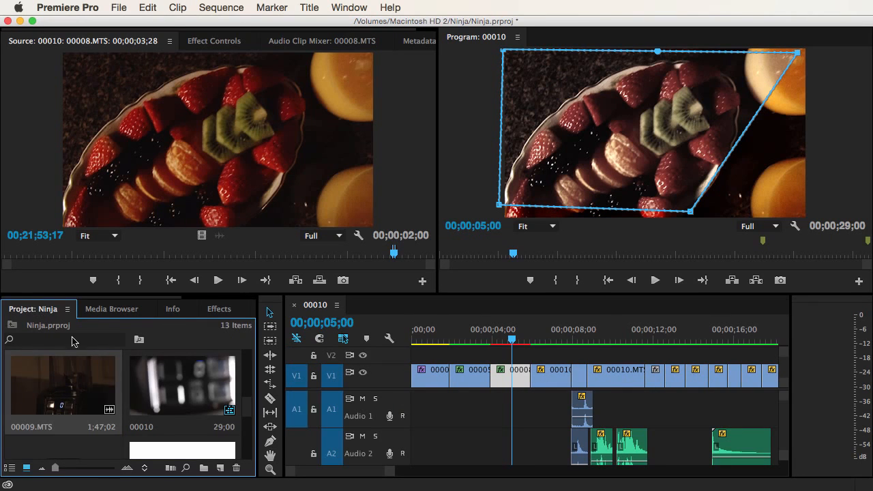
double_click(75, 375)
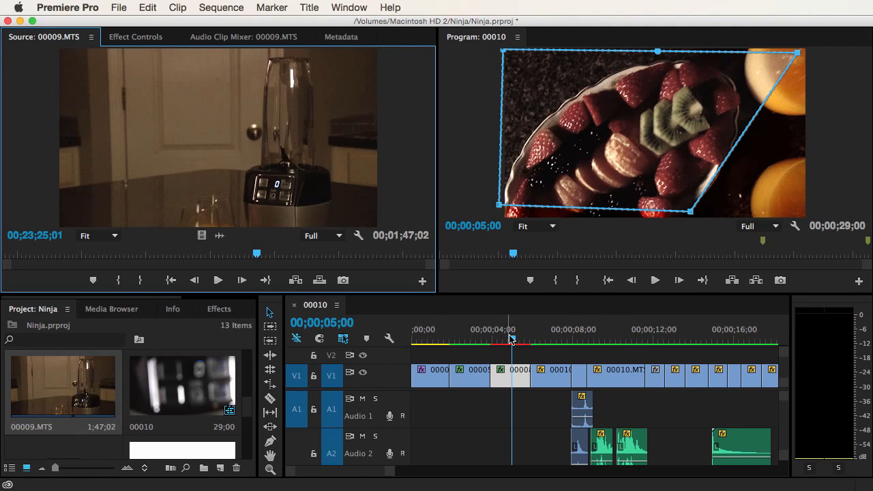
Reopen sequence clip 00008.MTS, display its effect controls, and compare the picture with the masked Black & White effect off and on
double_click(518, 379)
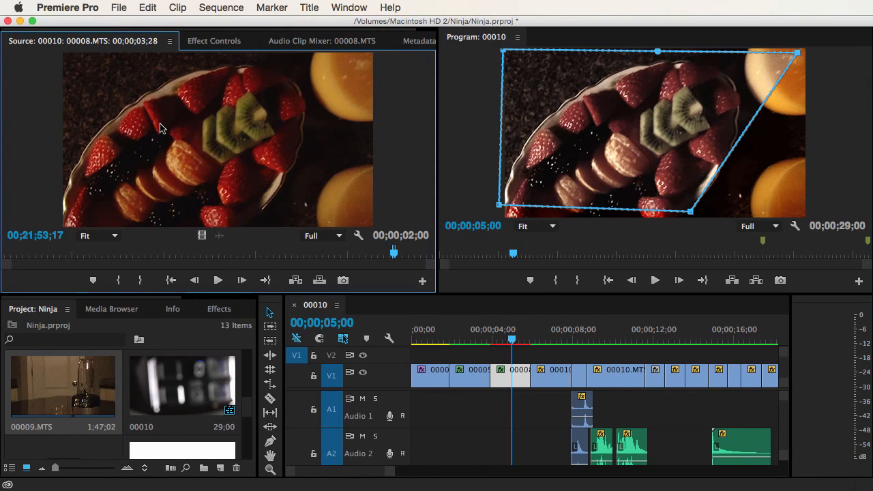
left_click(222, 42)
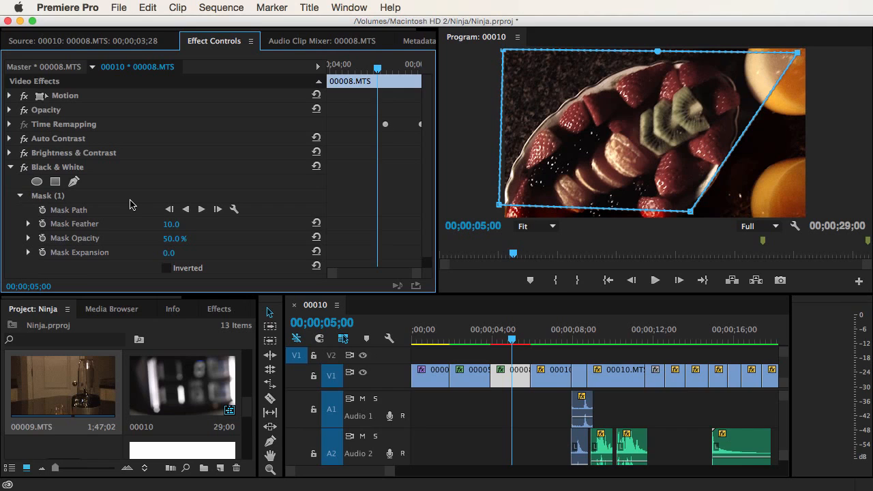
left_click(24, 167)
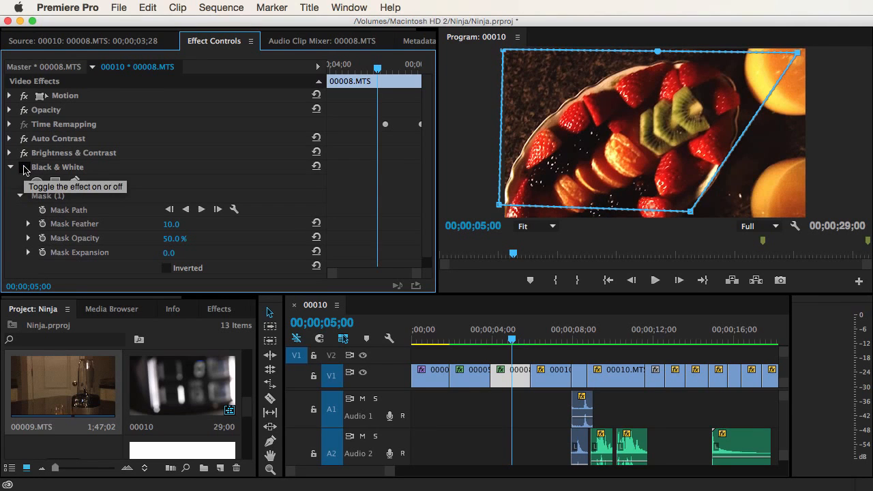
left_click(25, 168)
left_click(26, 168)
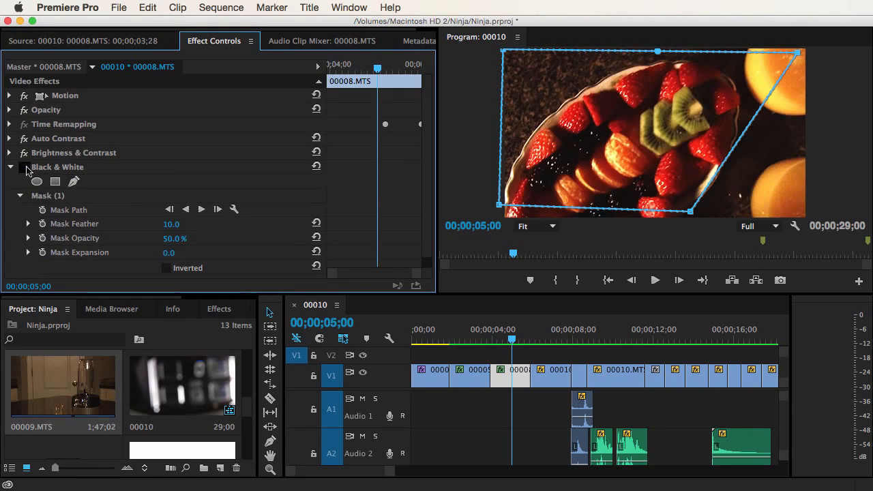
left_click(25, 168)
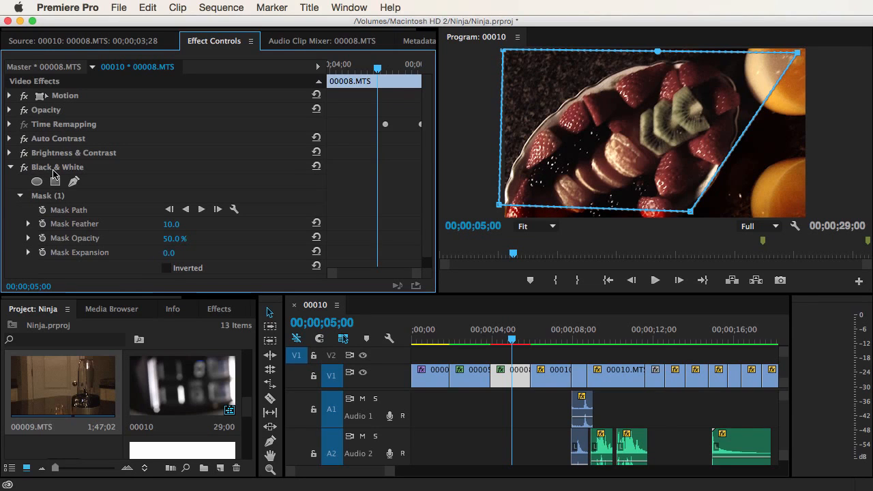
Look at the commands available for the Black & White effect and open sequence clip 00008.MTS in the Source monitor
right_click(56, 174)
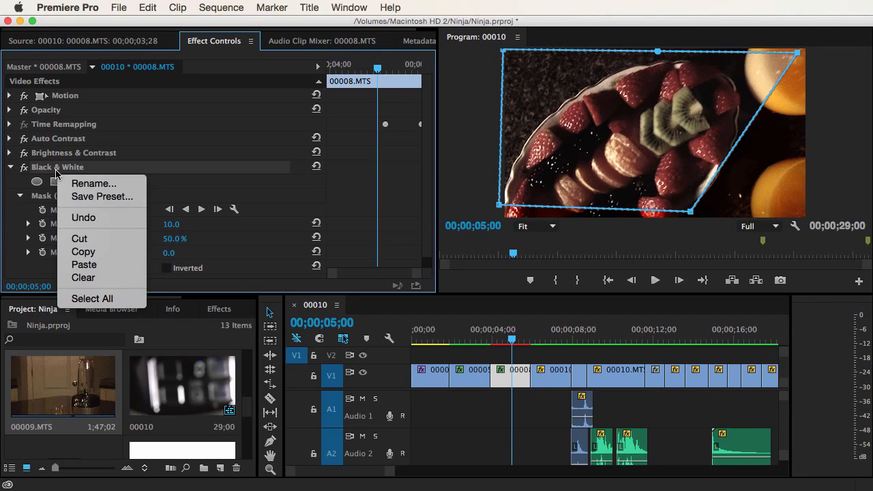
left_click(8, 167)
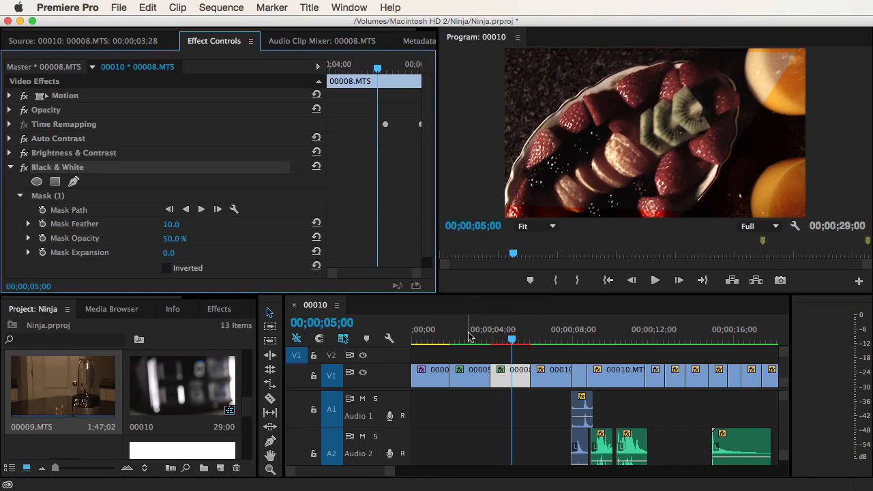
left_click(513, 381)
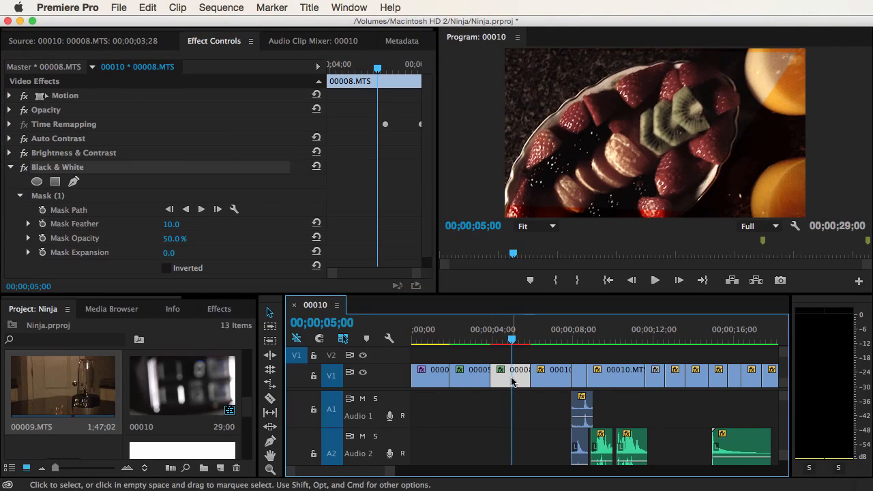
double_click(513, 381)
Look at the rendering commands, including Render Selection for sequence clip 00008.MTS, and scrub the playhead within that clip
left_click(222, 7)
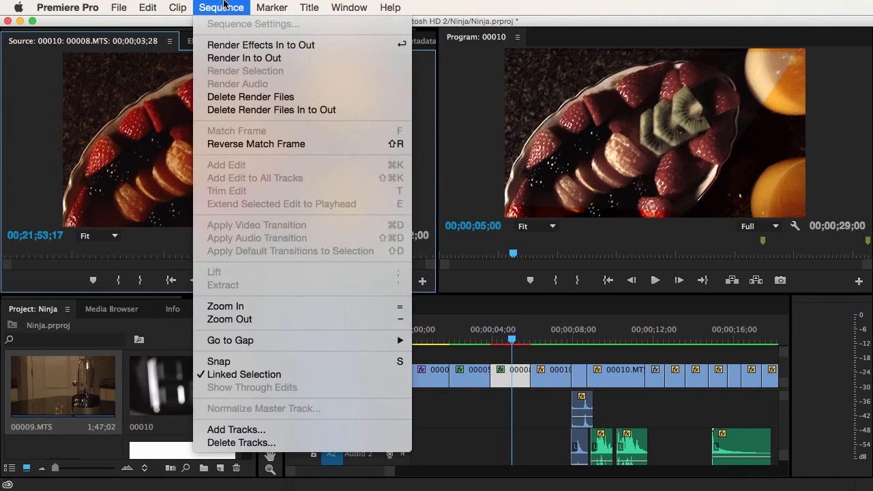
left_click(220, 5)
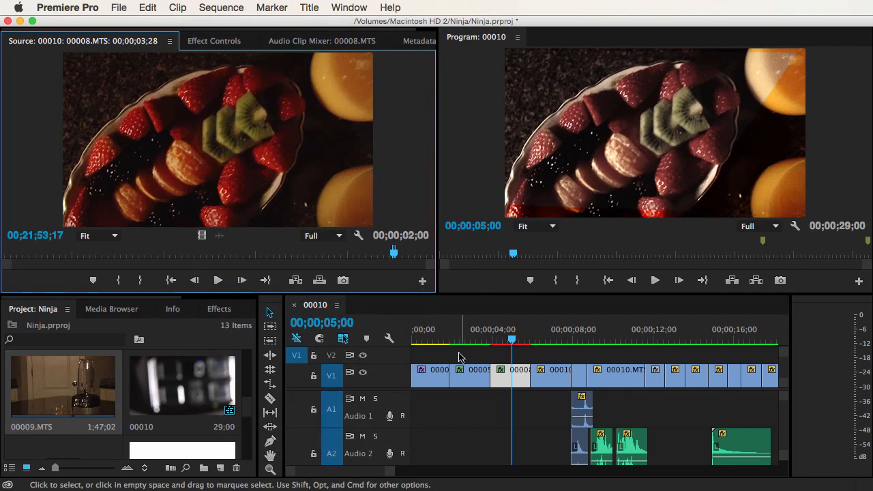
left_click(489, 408)
left_click(524, 380)
left_click(511, 381)
left_click(222, 7)
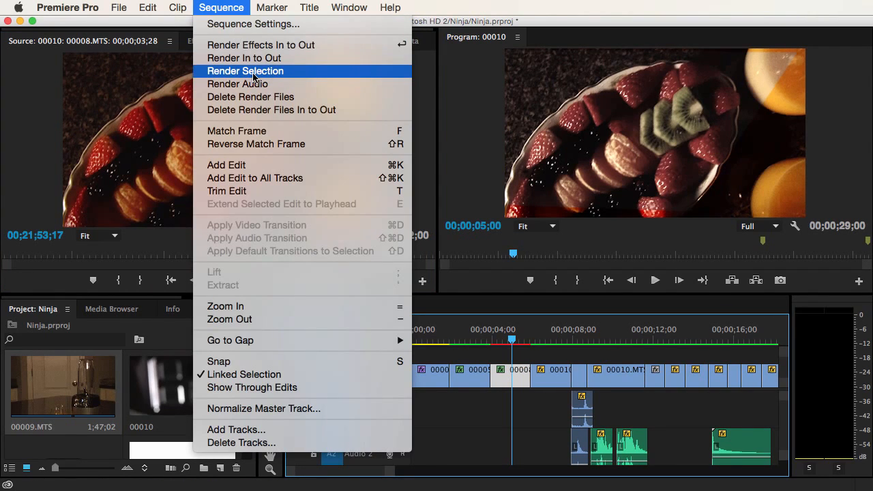
left_click(477, 416)
left_click(497, 329)
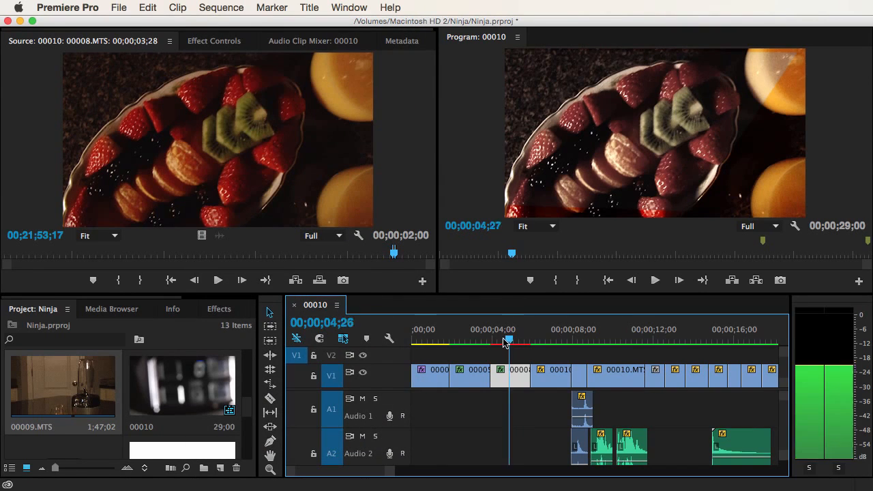